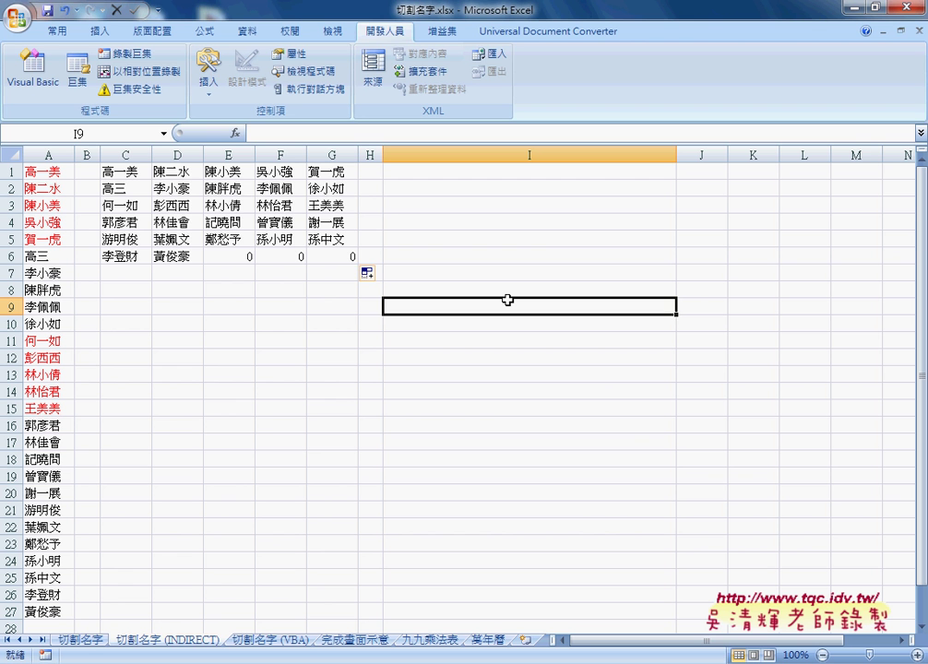
# - On the 切割名字 sheet, inspect the IFERROR/INDEX arguments of C1's formula without changing it
pyautogui.click(81, 639)
pyautogui.click(134, 172)
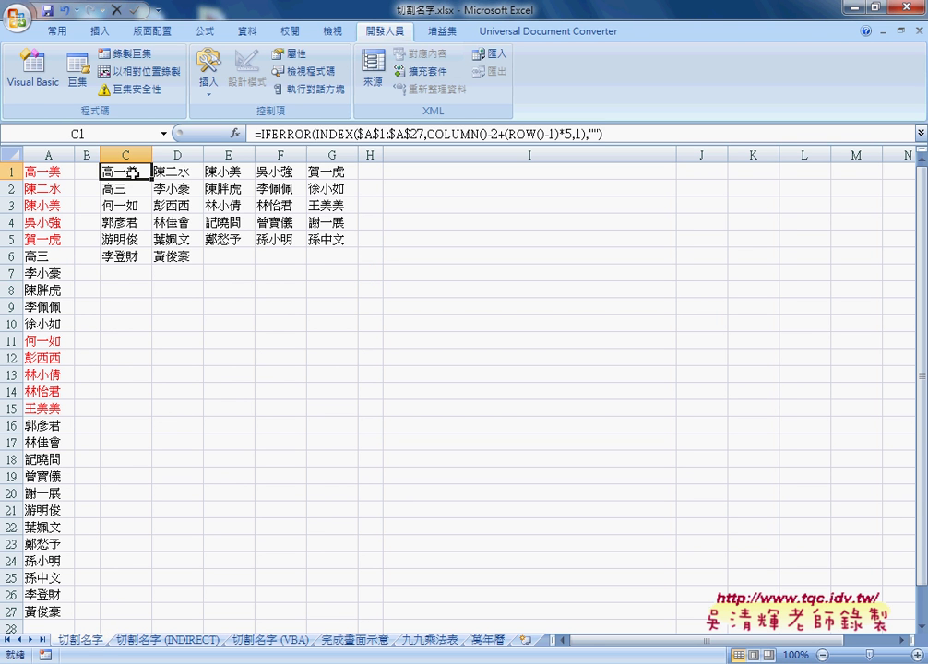
pyautogui.click(318, 133)
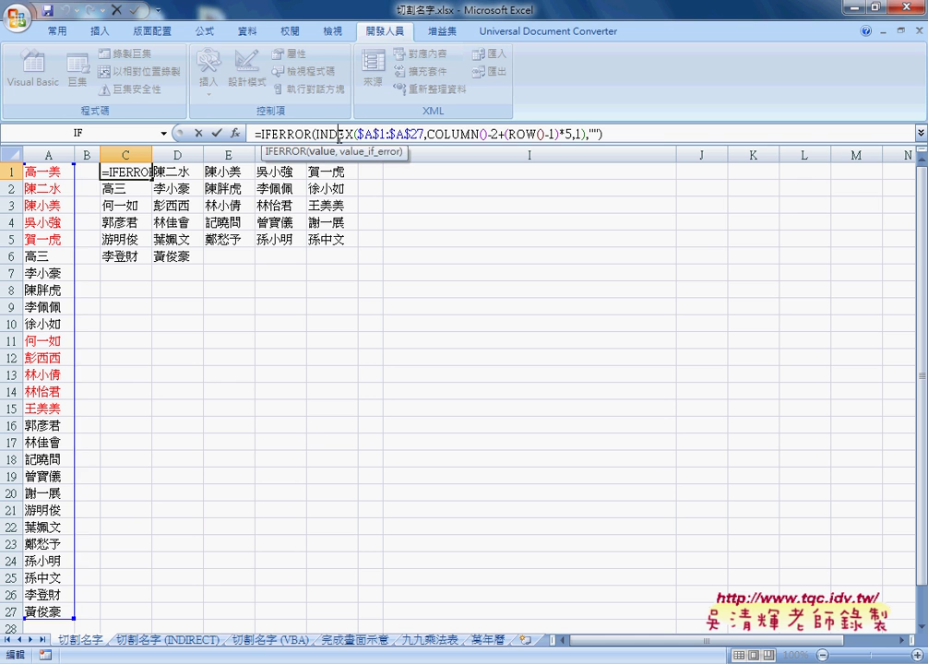
pyautogui.click(235, 133)
pyautogui.click(681, 312)
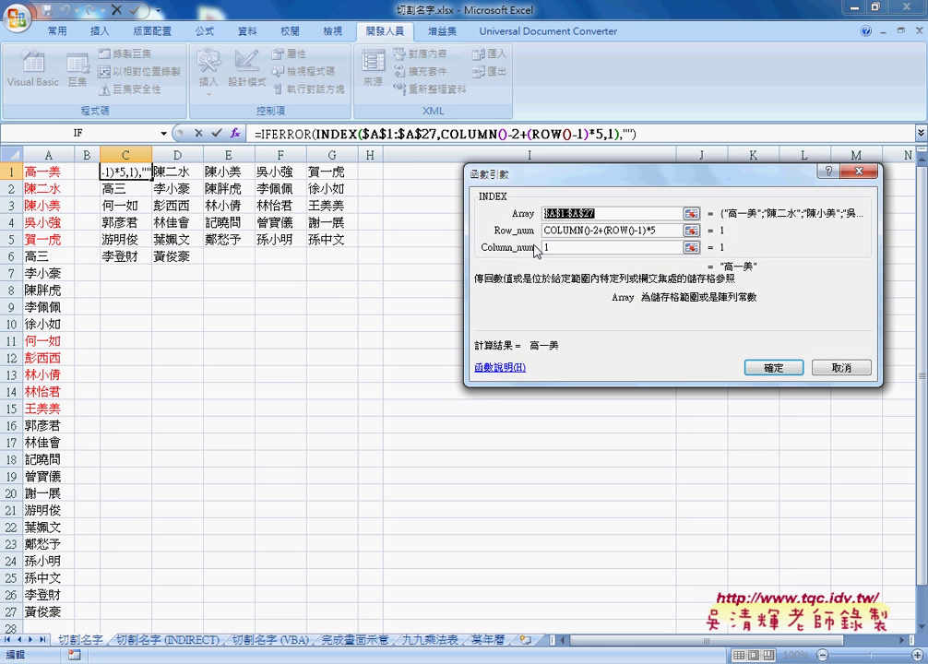
pyautogui.click(773, 367)
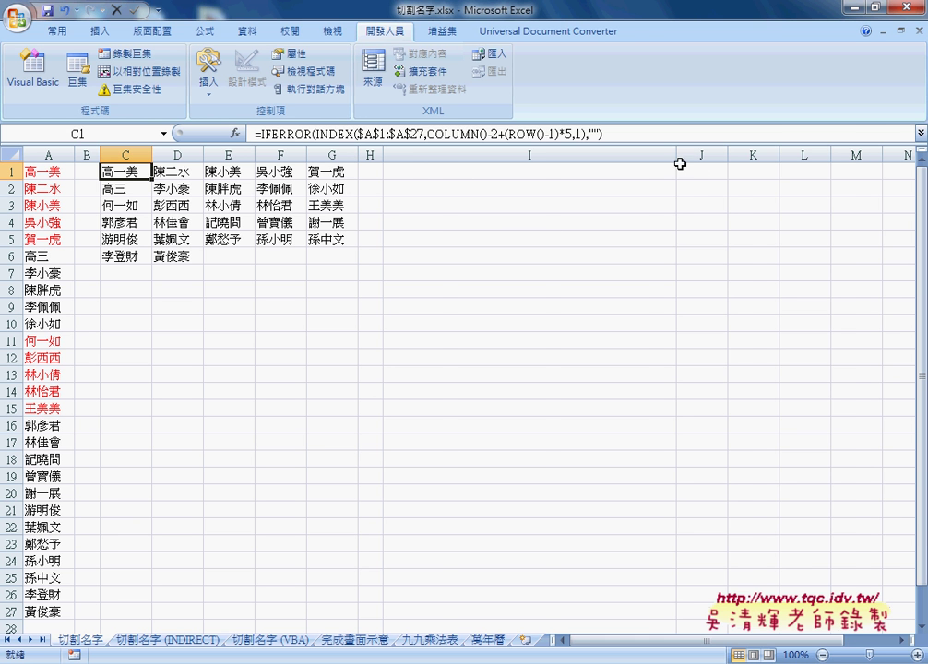
# - Narrow column I and select cell I1 for a new function
pyautogui.moveTo(677, 155); pyautogui.dragTo(443, 156)
pyautogui.click(413, 172)
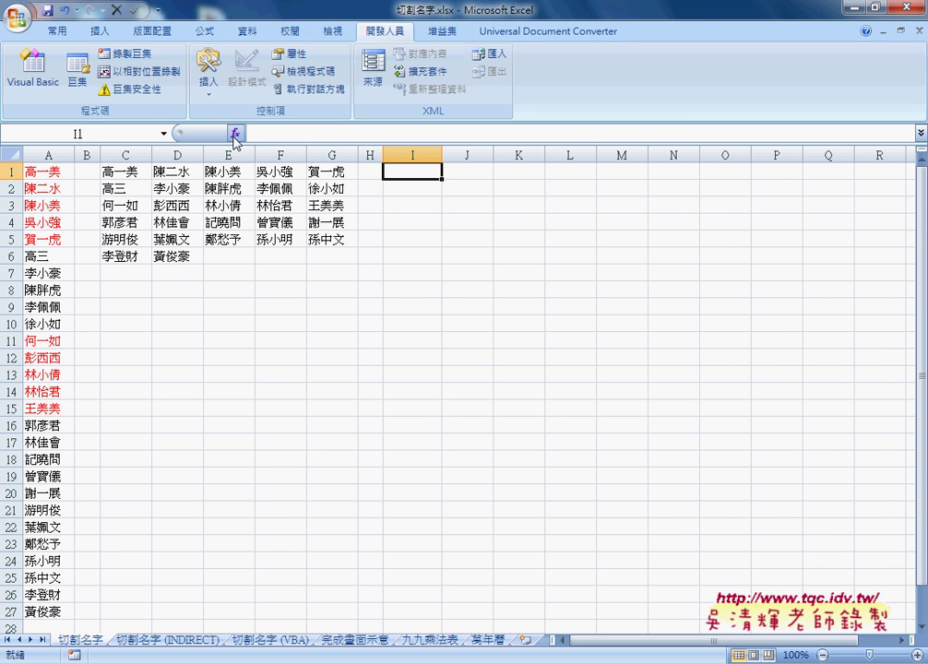
pyautogui.click(236, 134)
# - Filter functions to 檢視與參照 and compare the INDIRECT and INDEX descriptions, ending on INDIRECT
pyautogui.click(622, 211)
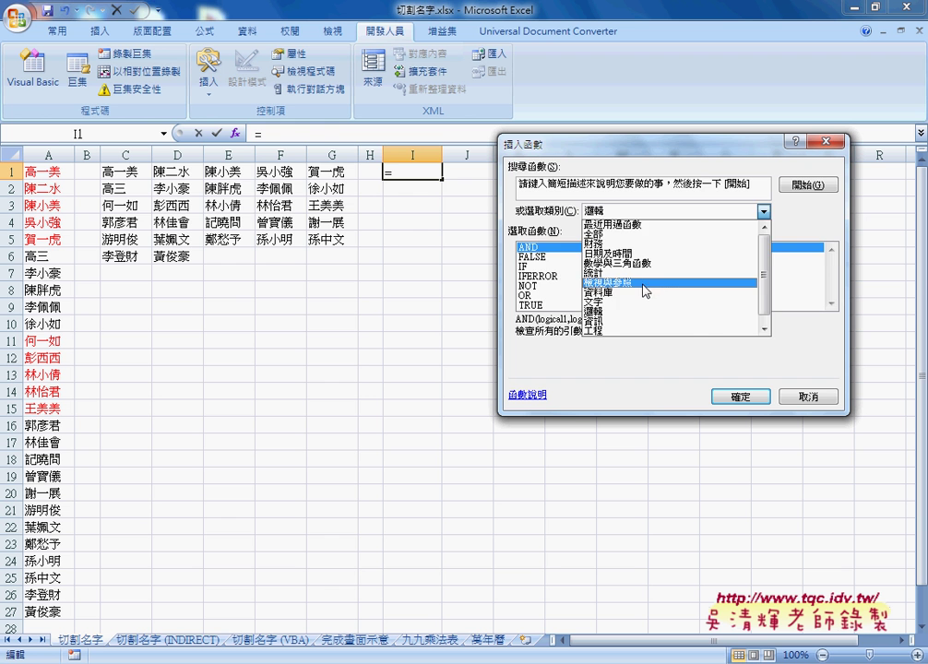
pyautogui.click(646, 283)
pyautogui.click(830, 303)
pyautogui.click(831, 304)
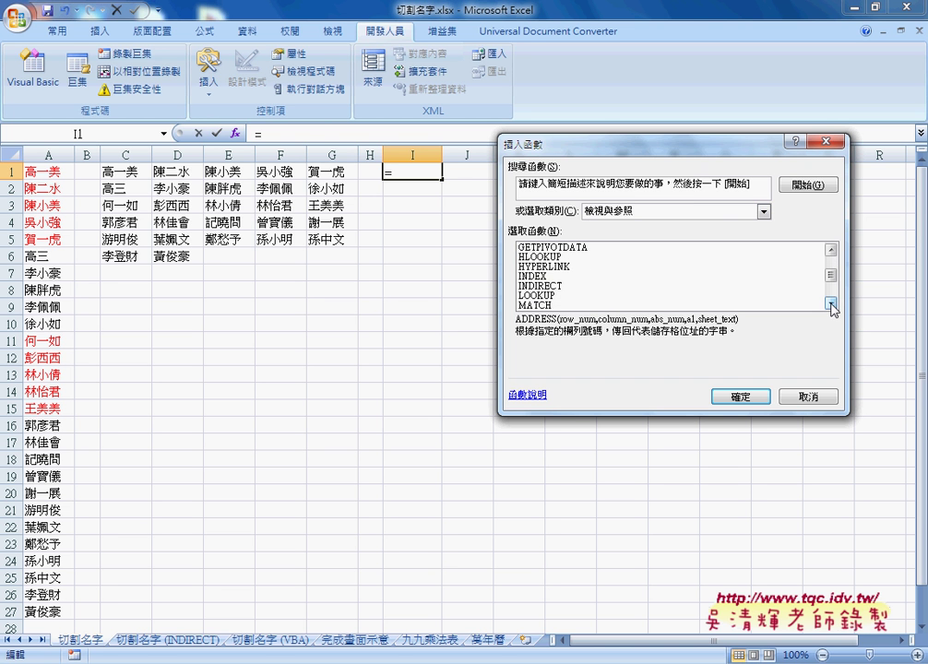
pyautogui.click(550, 287)
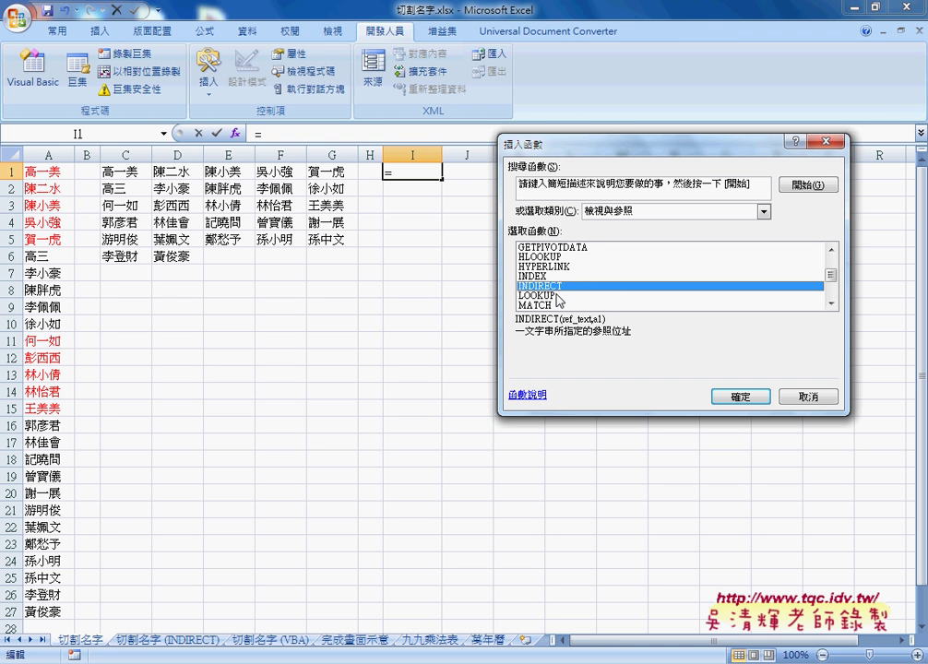
pyautogui.click(553, 278)
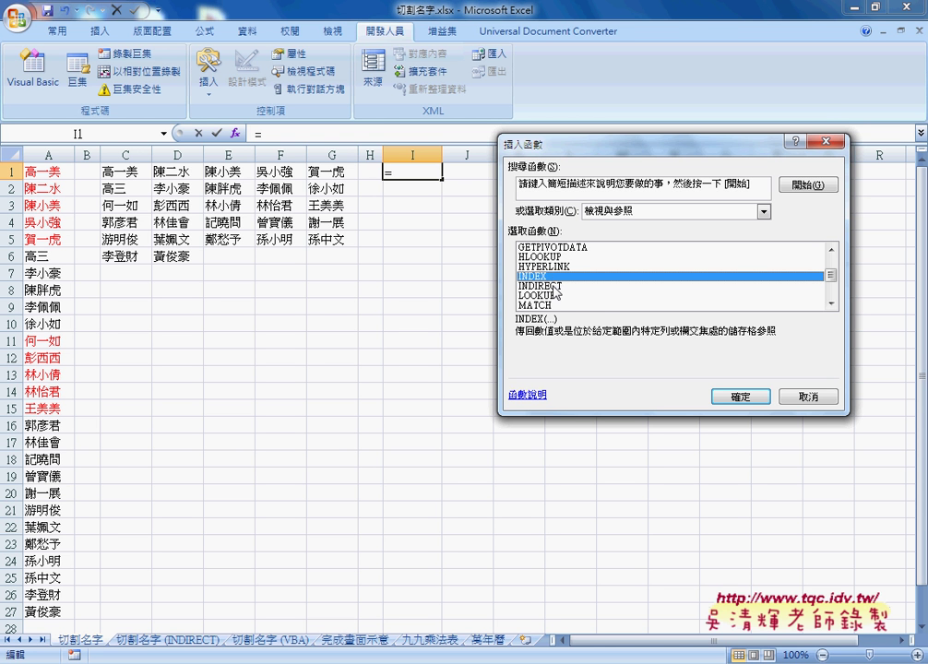
pyautogui.click(555, 287)
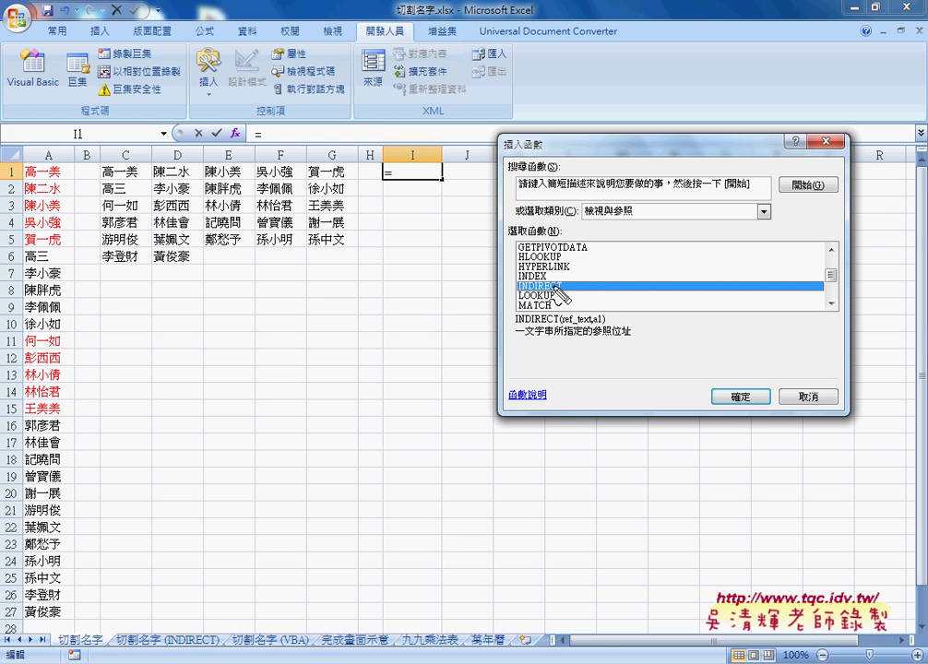
pyautogui.moveTo(518, 293); pyautogui.dragTo(572, 294)
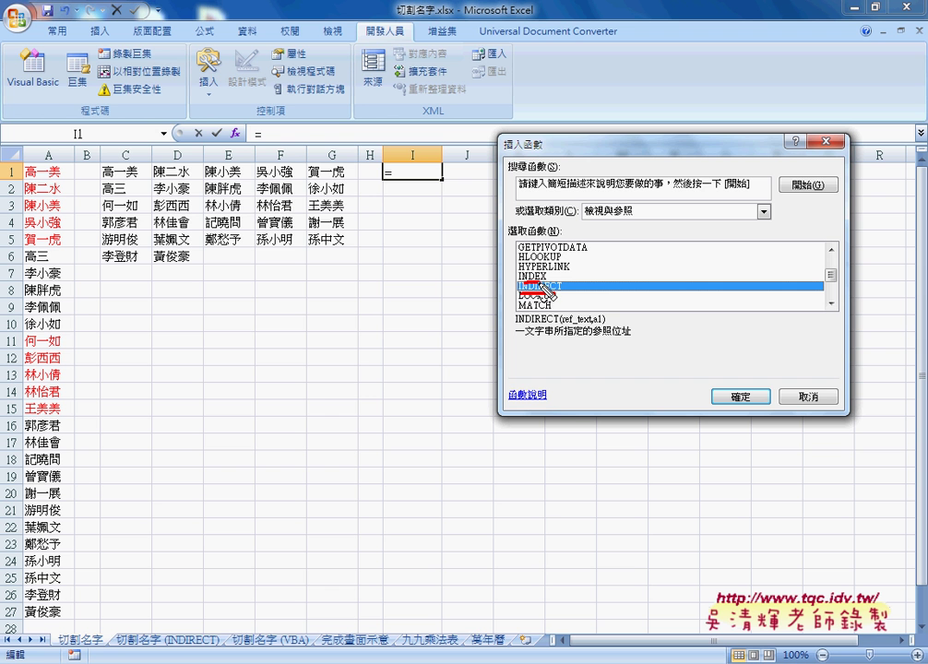
pyautogui.moveTo(581, 269)
pyautogui.mouseDown()
pyautogui.moveTo(621, 280)
pyautogui.moveTo(567, 283)
pyautogui.mouseUp()
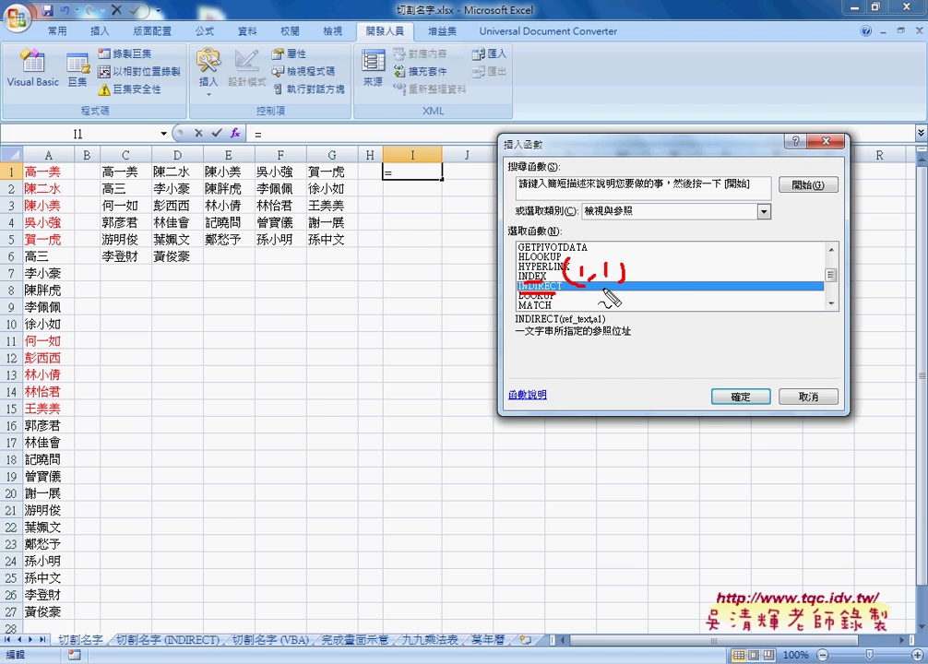
pyautogui.moveTo(627, 264)
pyautogui.mouseDown()
pyautogui.moveTo(638, 296)
pyautogui.moveTo(668, 293)
pyautogui.moveTo(666, 285)
pyautogui.moveTo(675, 293)
pyautogui.moveTo(680, 280)
pyautogui.mouseUp()
pyautogui.moveTo(688, 271); pyautogui.dragTo(687, 280)
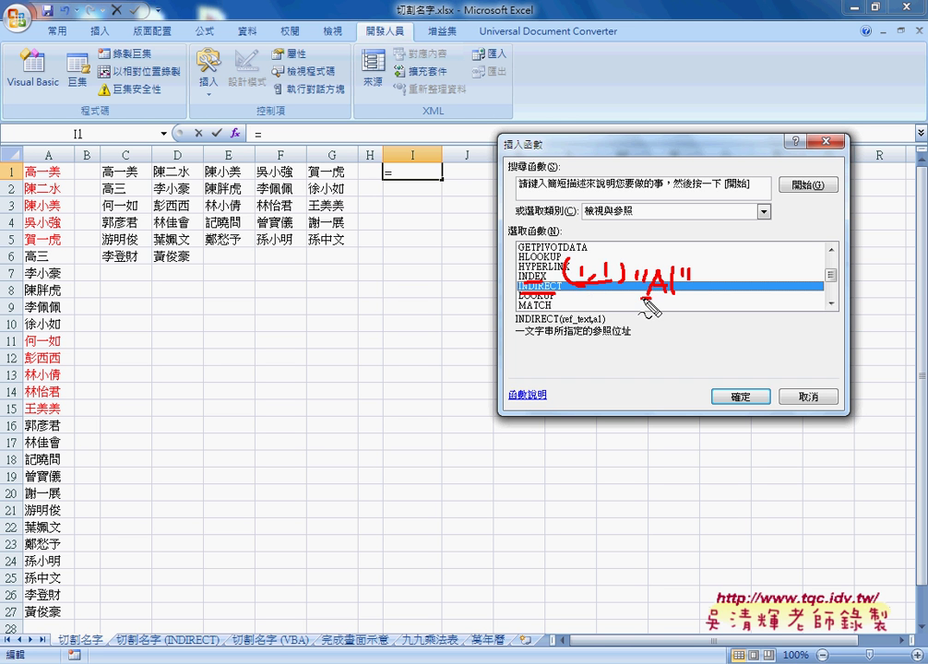
pyautogui.moveTo(648, 297); pyautogui.dragTo(683, 296)
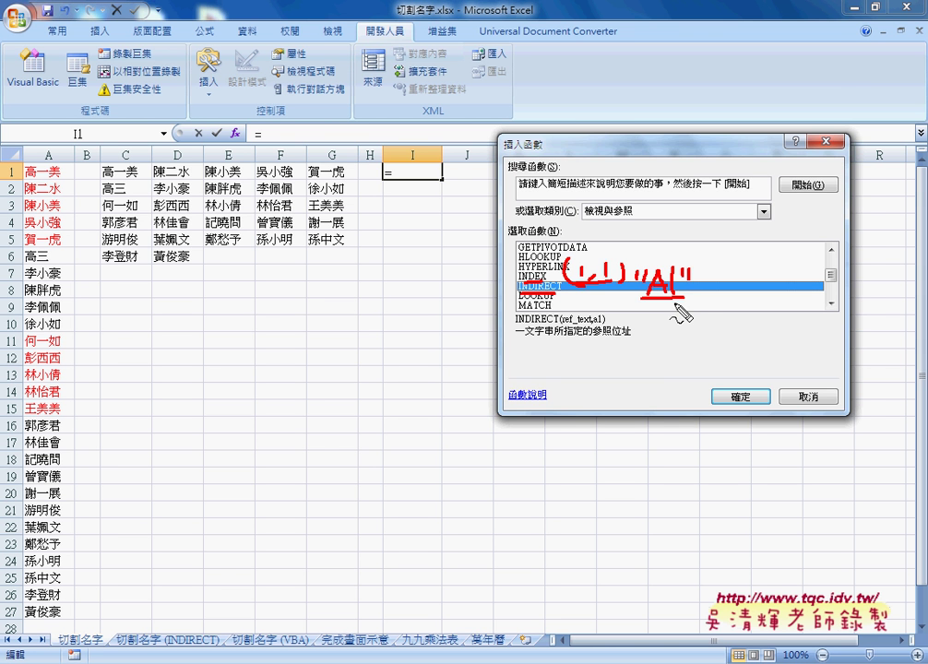
pyautogui.press('Escape')
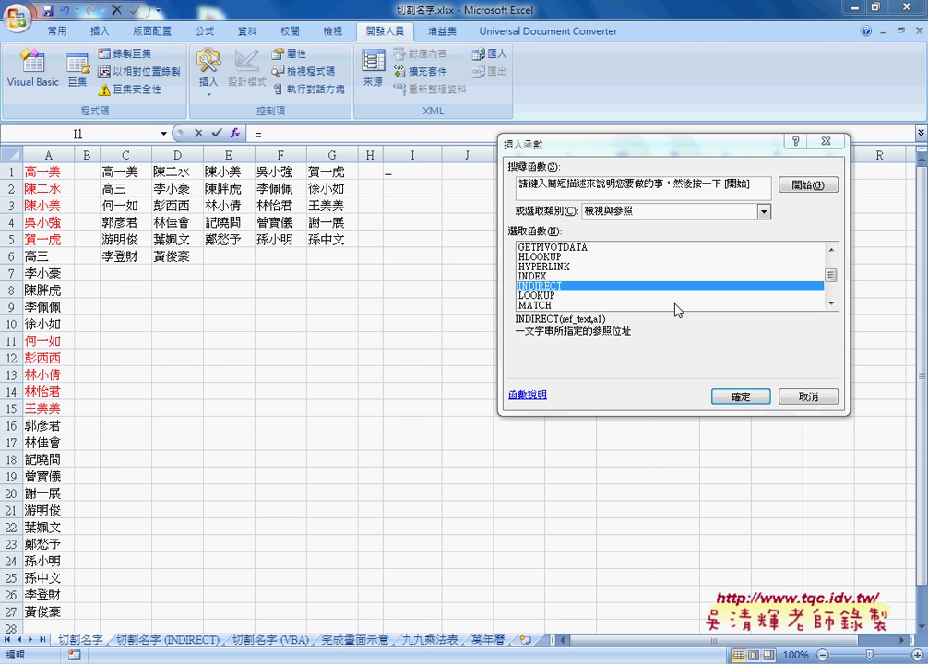
# - Cancel the function entry in I1 and switch to the 切割名字 (INDIRECT) sheet
pyautogui.click(804, 398)
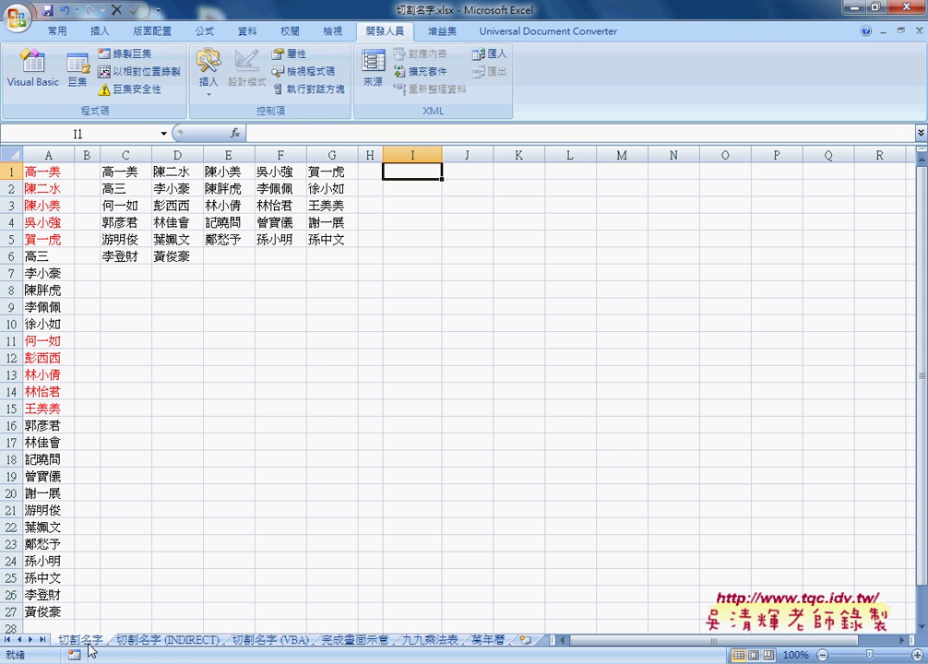
pyautogui.moveTo(89, 646); pyautogui.dragTo(130, 642)
pyautogui.moveTo(129, 638); pyautogui.dragTo(160, 646)
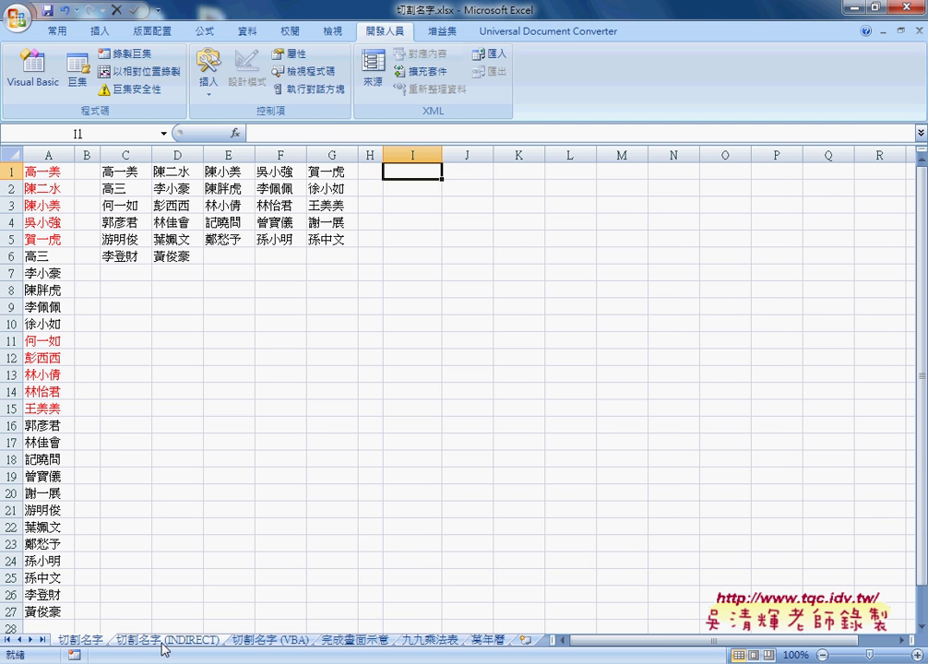
pyautogui.click(161, 646)
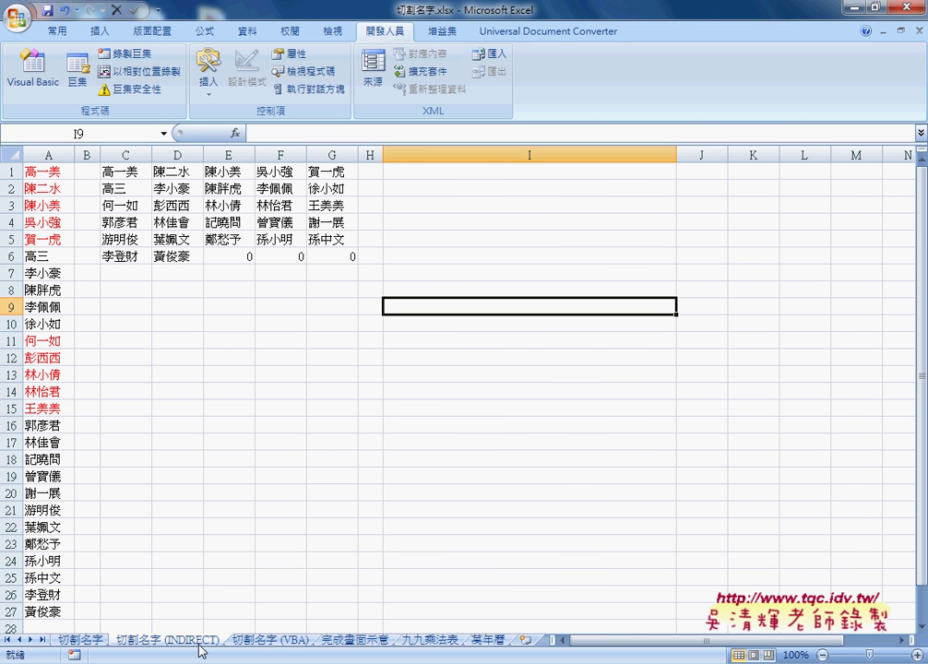
# - Clear the old C1:G6 name grid and select C1 for a new function
pyautogui.moveTo(128, 173)
pyautogui.mouseDown()
pyautogui.moveTo(254, 245)
pyautogui.moveTo(343, 273)
pyautogui.moveTo(350, 264)
pyautogui.mouseUp()
pyautogui.press('Delete')
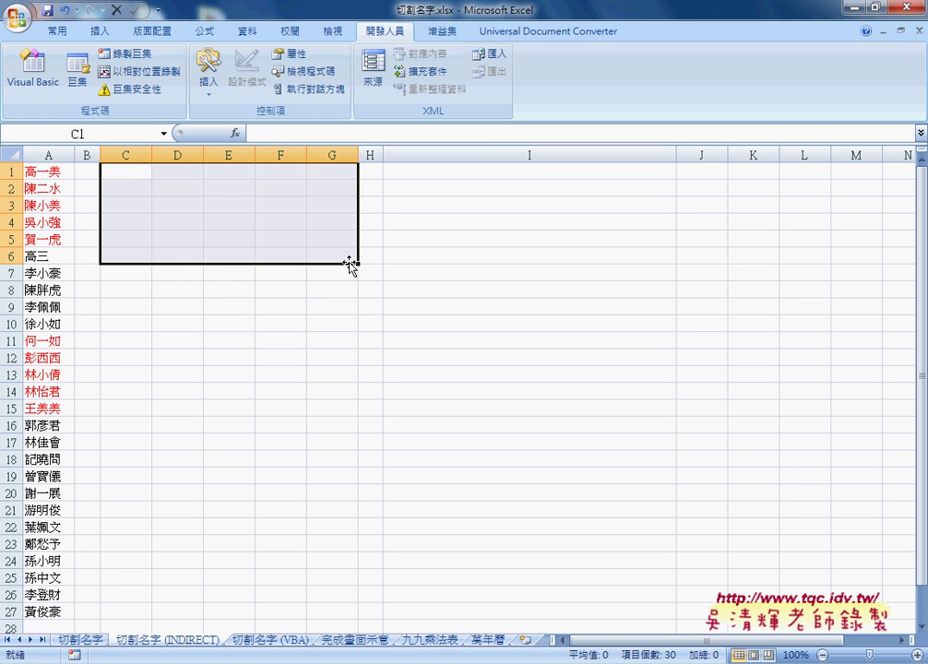
pyautogui.click(130, 171)
pyautogui.click(235, 132)
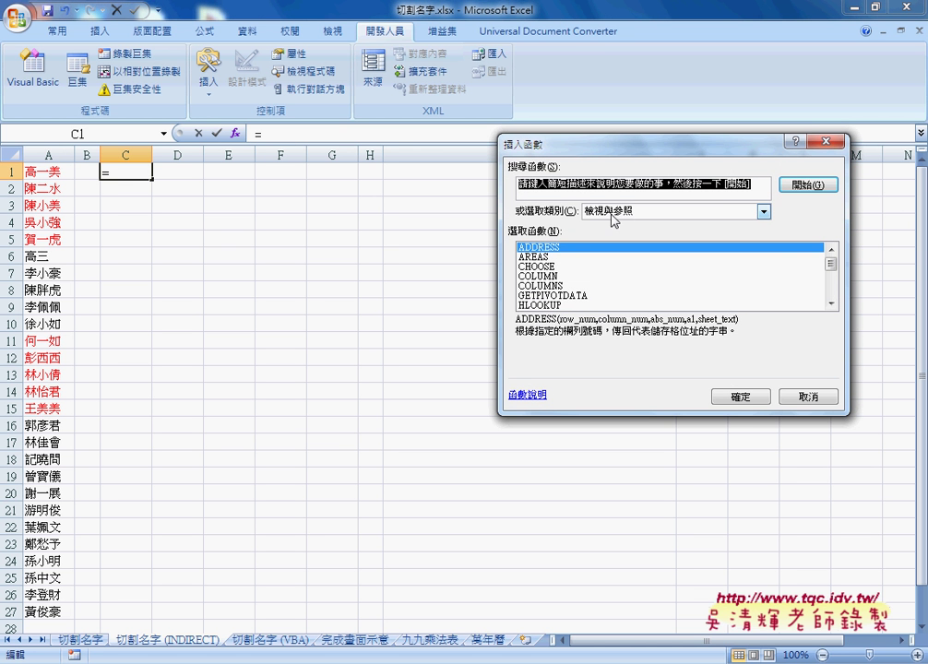
# - Insert INDIRECT in C1 with Ref_text "A1", leaving the A1 argument empty
pyautogui.click(831, 303)
pyautogui.click(544, 295)
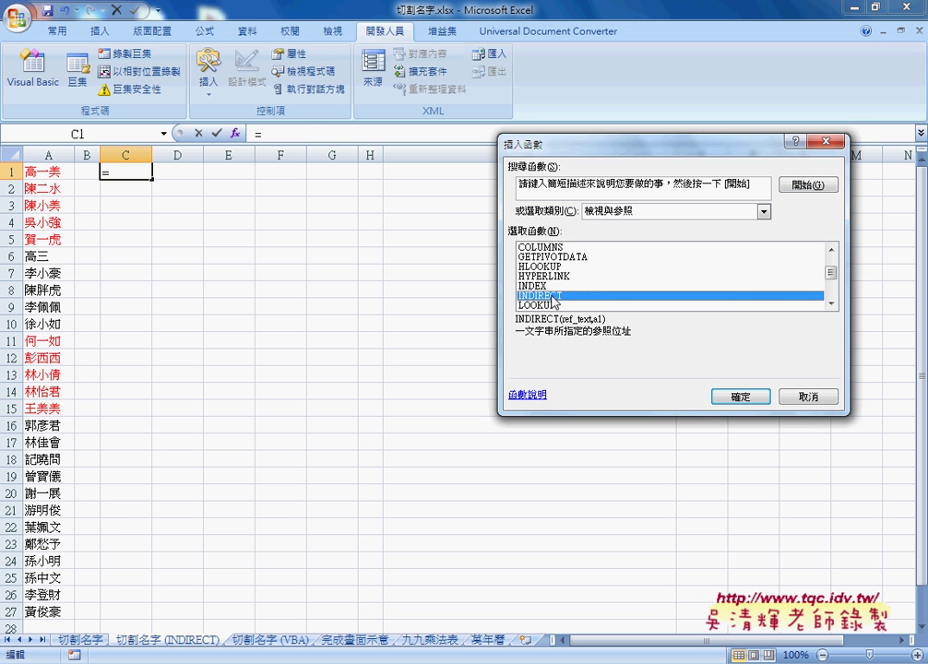
pyautogui.click(755, 400)
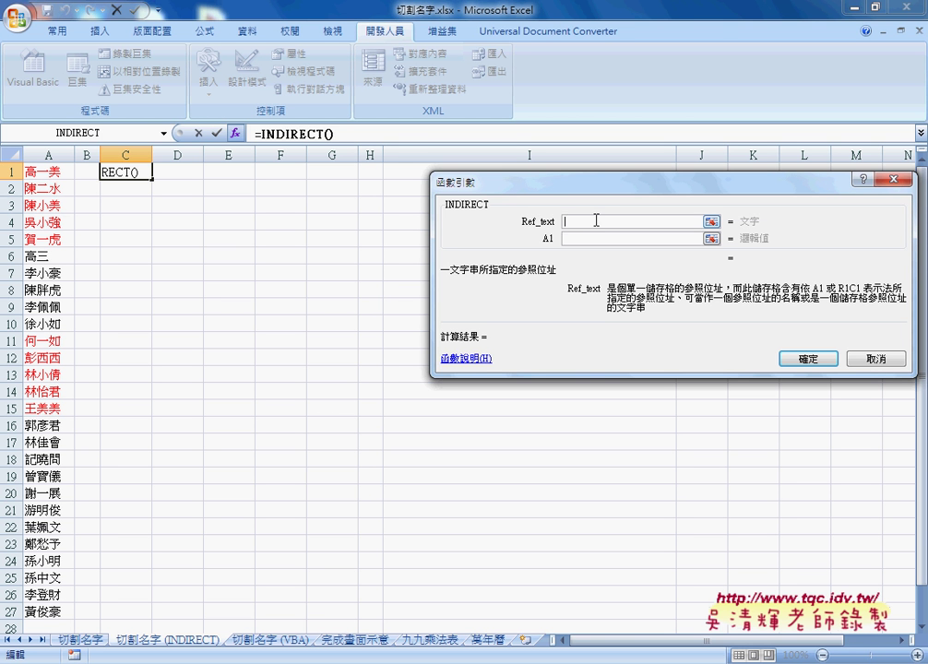
pyautogui.write('"')
pyautogui.write('A1')
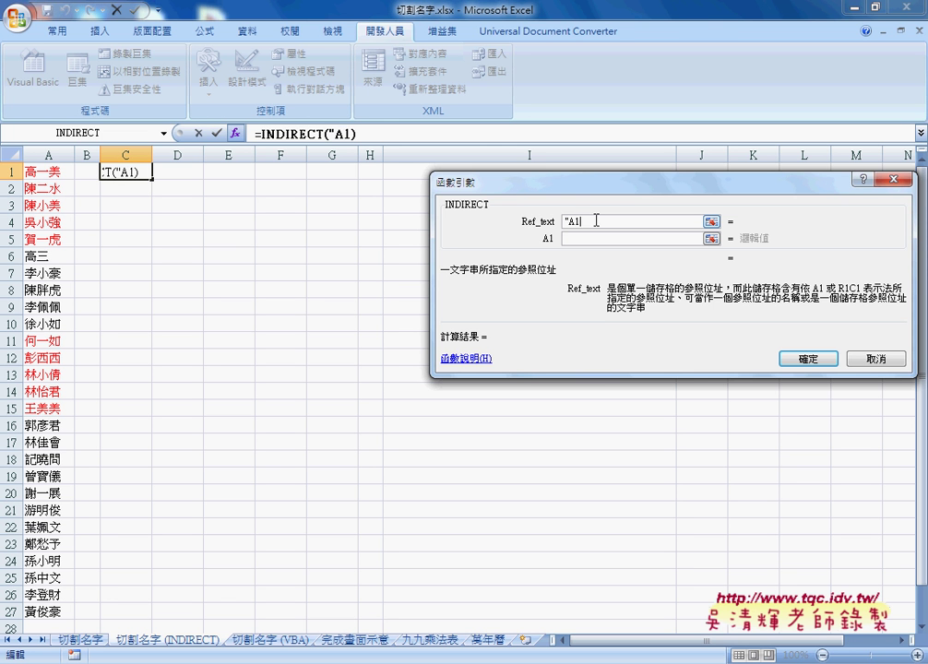
pyautogui.write('"')
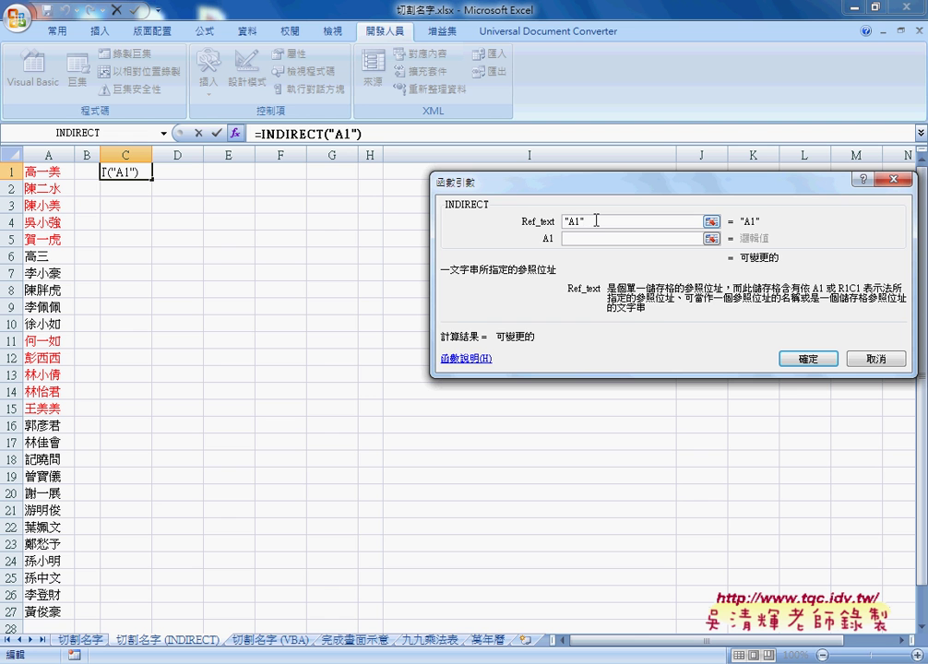
pyautogui.click(590, 238)
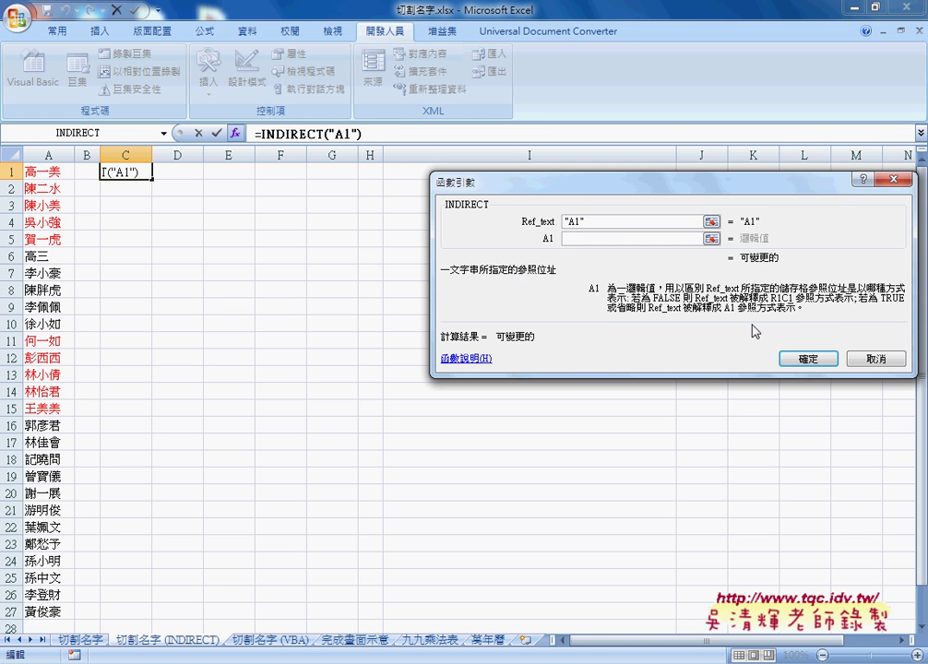
pyautogui.click(808, 359)
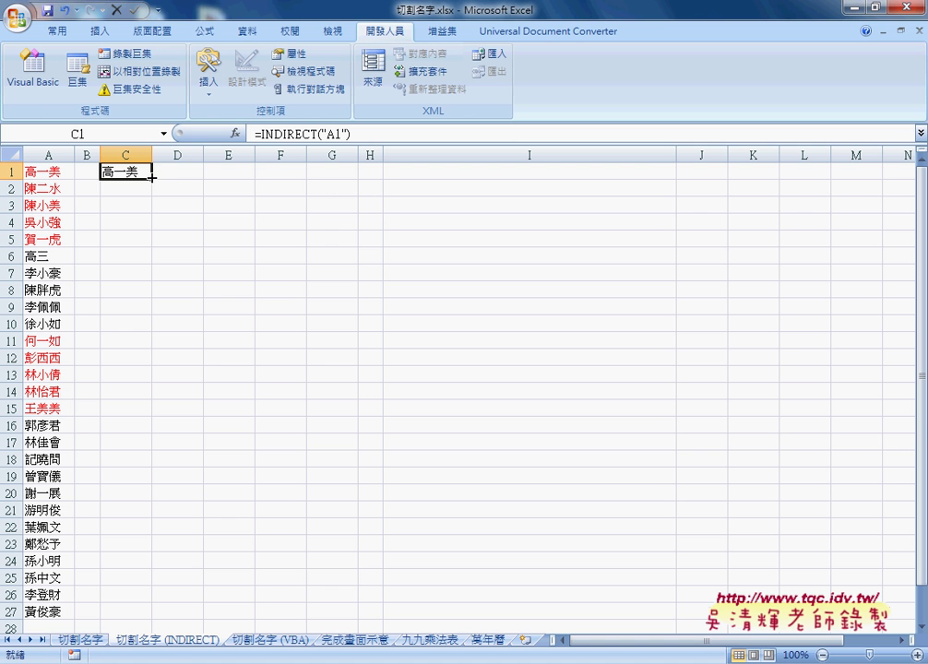
# - Fill =INDIRECT("A1") from C1 across to G1 and check its fixed A1 reference
pyautogui.moveTo(153, 178); pyautogui.dragTo(349, 180)
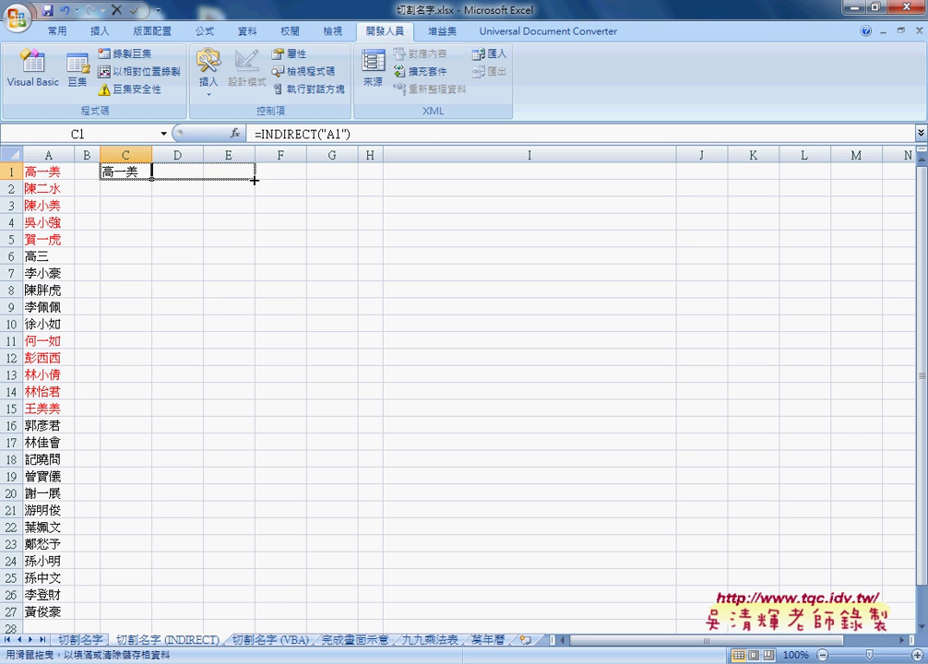
pyautogui.click(129, 172)
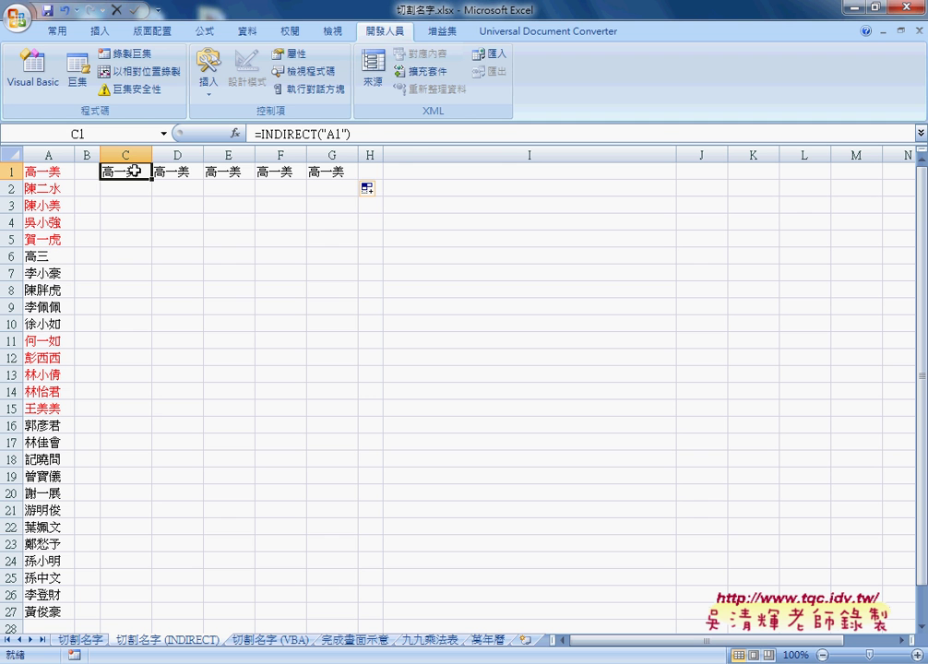
pyautogui.moveTo(343, 134); pyautogui.dragTo(335, 134)
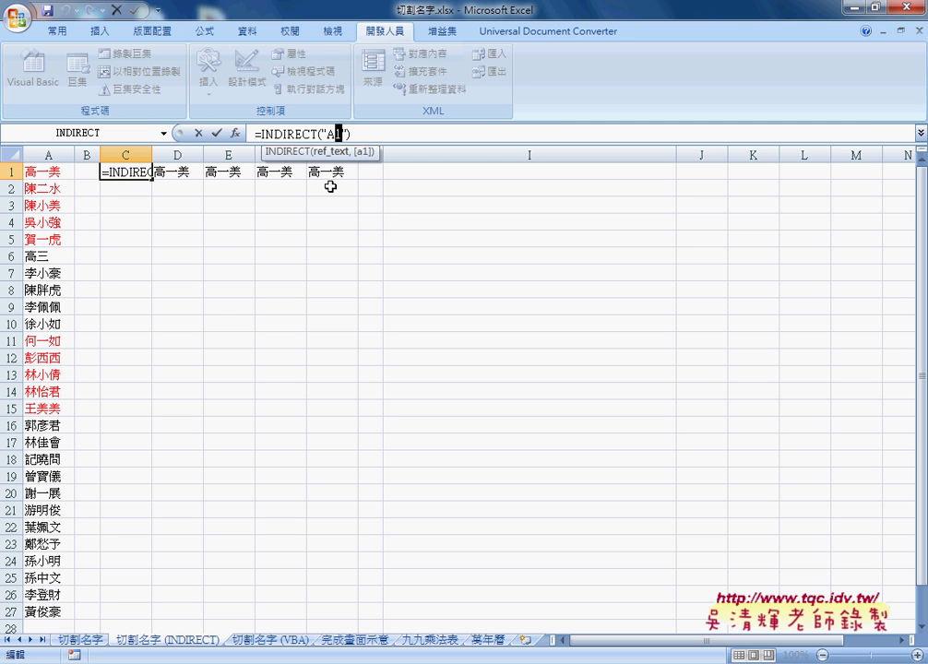
pyautogui.hotkey('ctrl', 'Return')
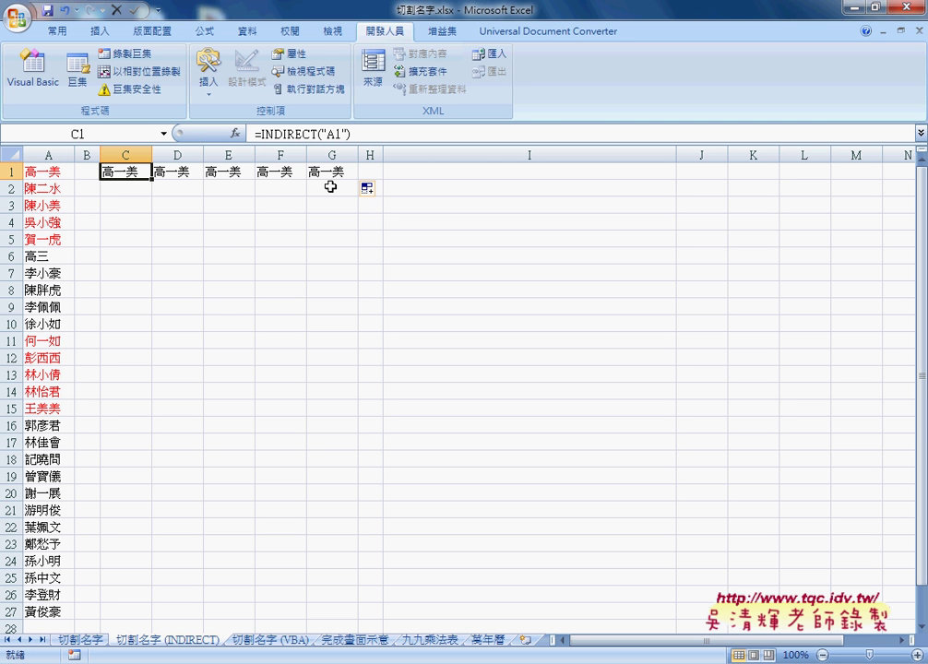
# - Copy the COLUMN()-2+(ROW()-1)*5 part of C1's formula on the 切割名字 sheet
pyautogui.click(80, 640)
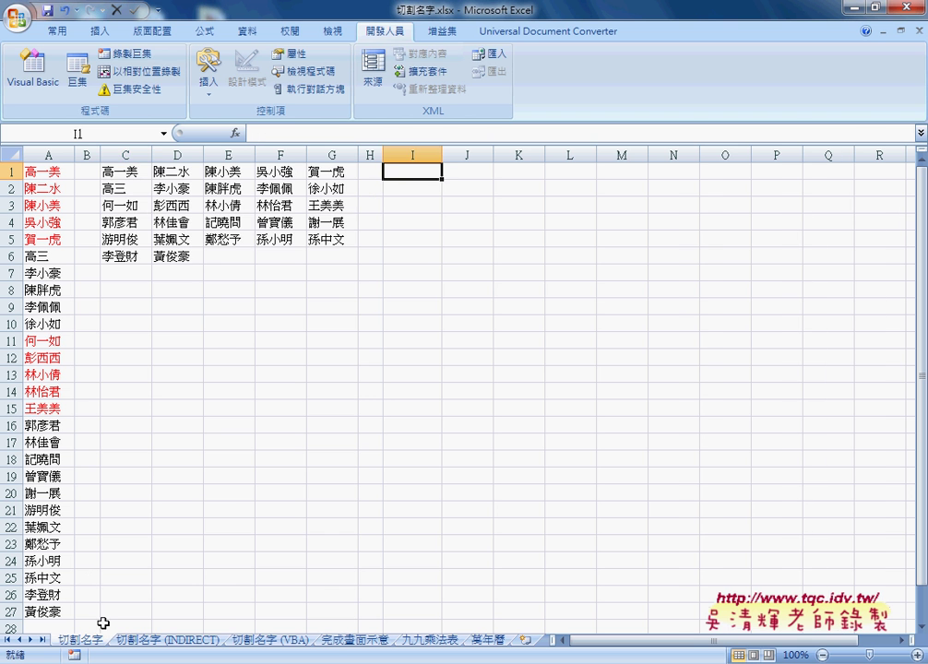
pyautogui.click(135, 173)
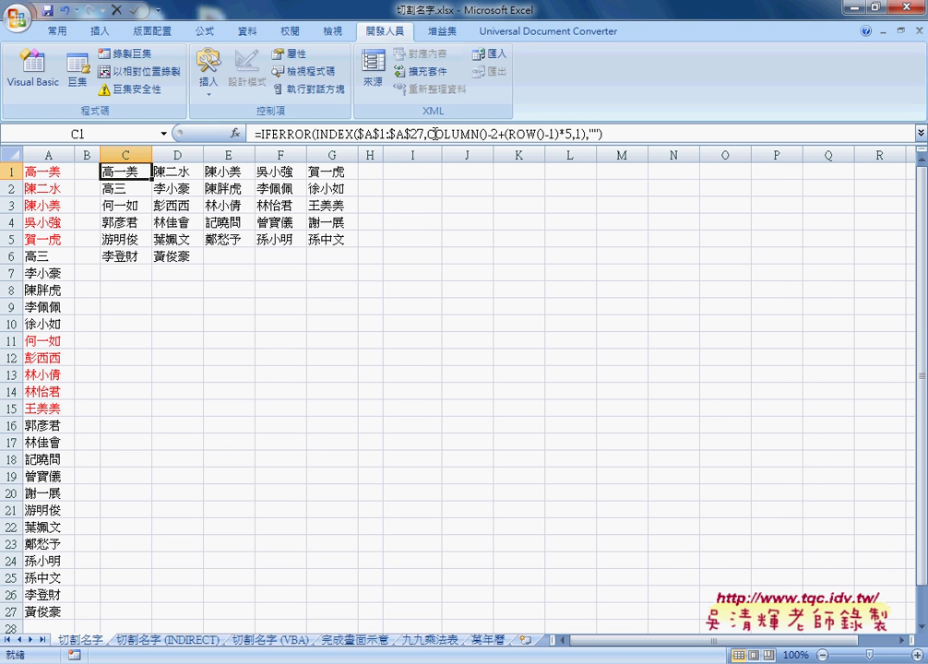
pyautogui.moveTo(427, 134); pyautogui.dragTo(577, 134)
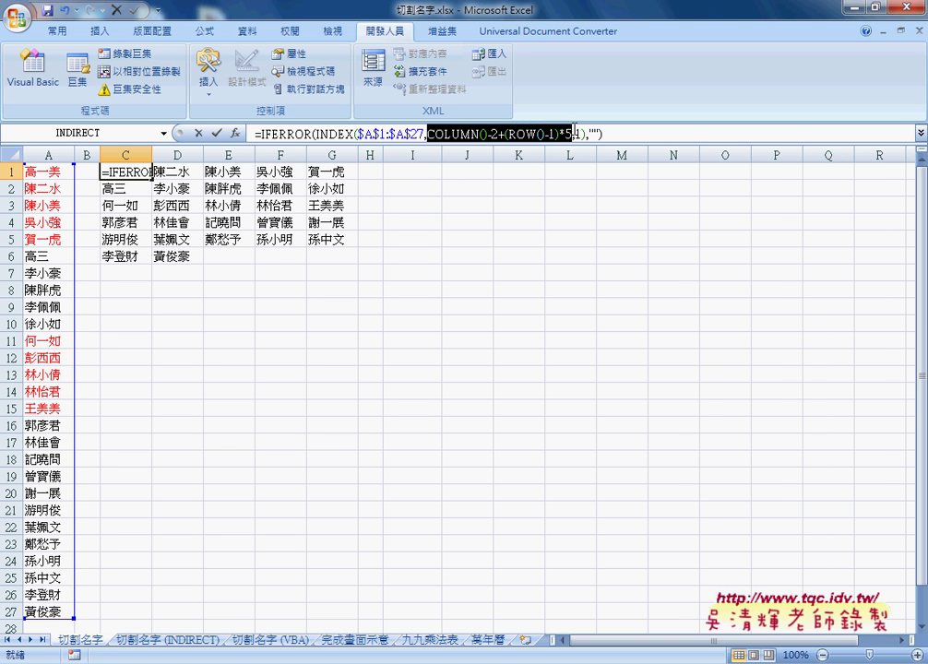
pyautogui.rightClick(533, 135)
pyautogui.click(558, 164)
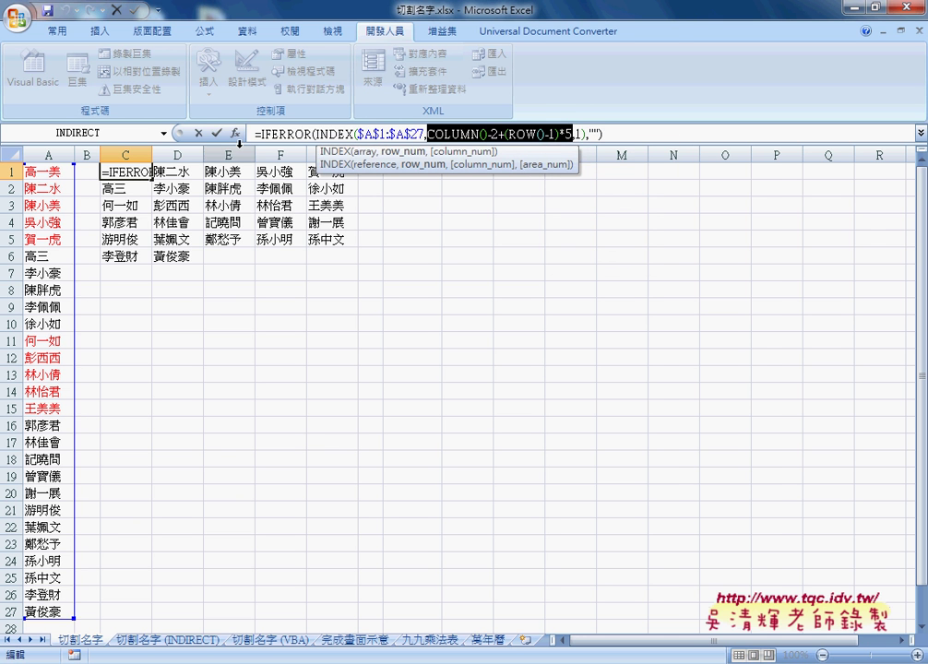
pyautogui.click(198, 133)
# - Replace INDIRECT("A1") in C1 with the numbering formula and fill it over C1:G6
pyautogui.click(155, 640)
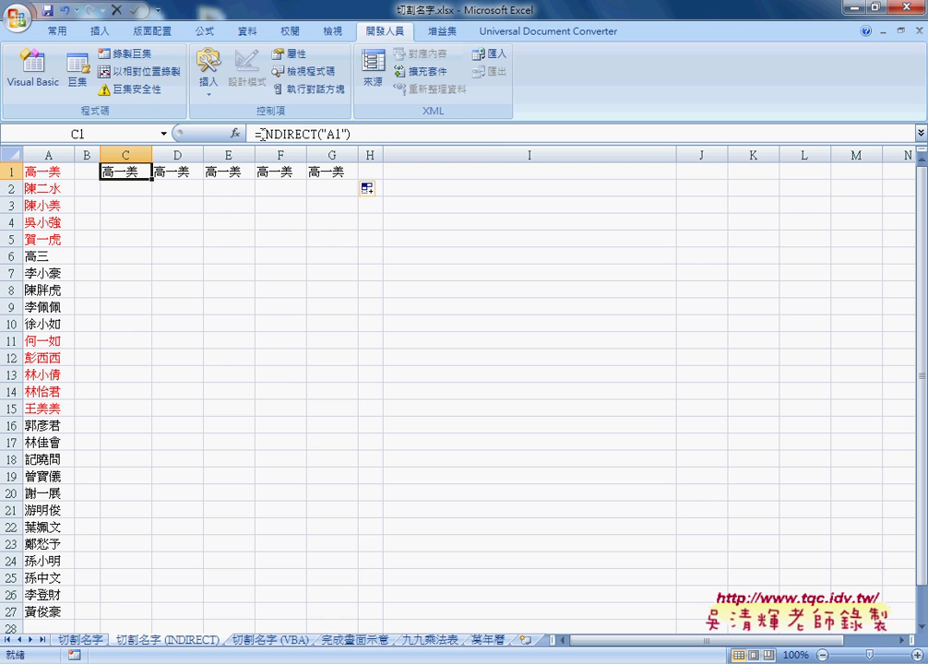
pyautogui.moveTo(261, 135); pyautogui.dragTo(366, 135)
pyautogui.rightClick(330, 135)
pyautogui.click(373, 184)
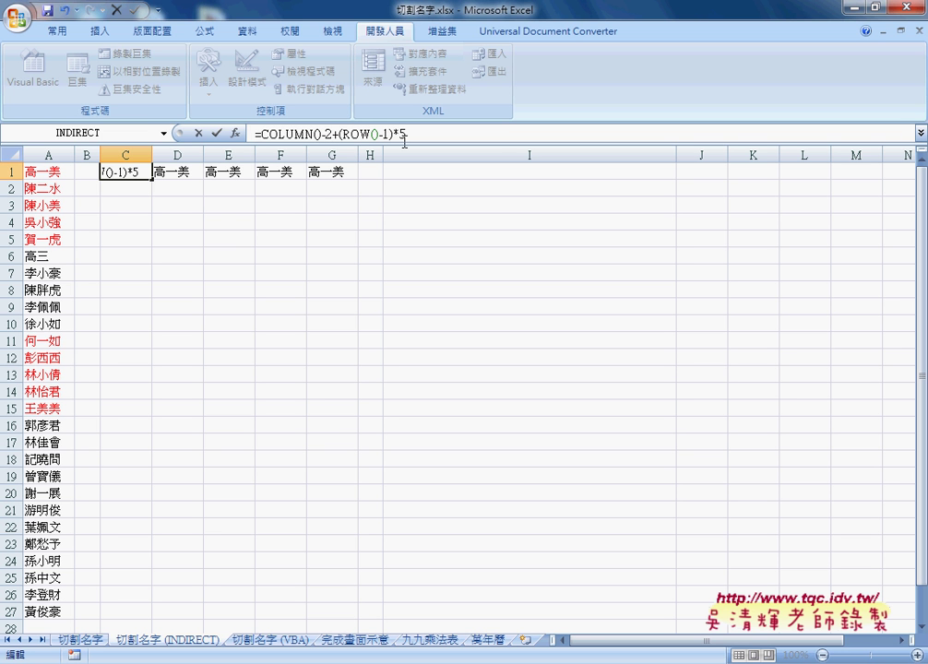
pyautogui.click(217, 134)
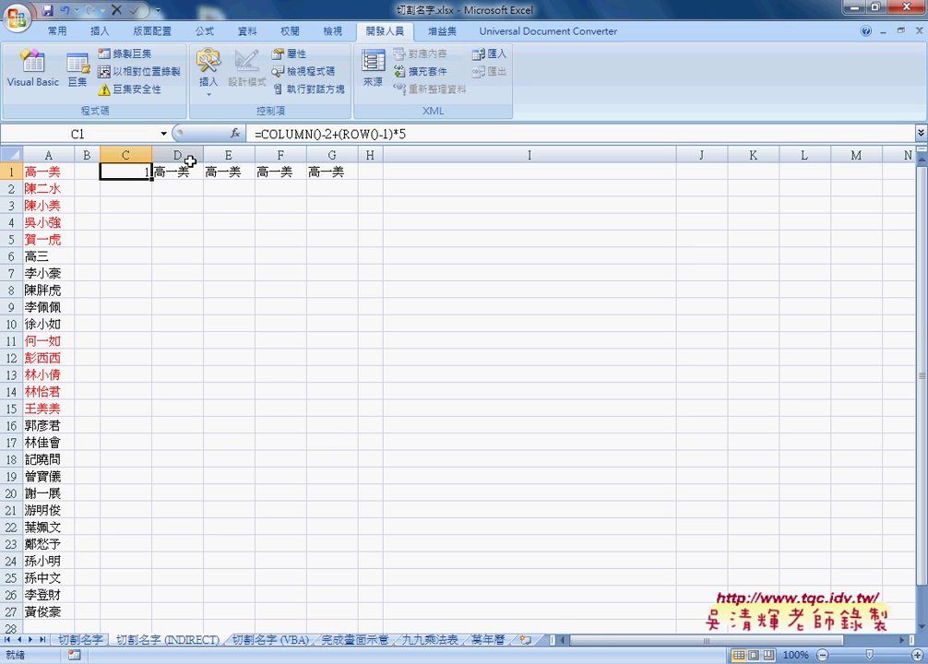
pyautogui.moveTo(151, 179)
pyautogui.mouseDown()
pyautogui.moveTo(358, 180)
pyautogui.moveTo(360, 260)
pyautogui.mouseUp()
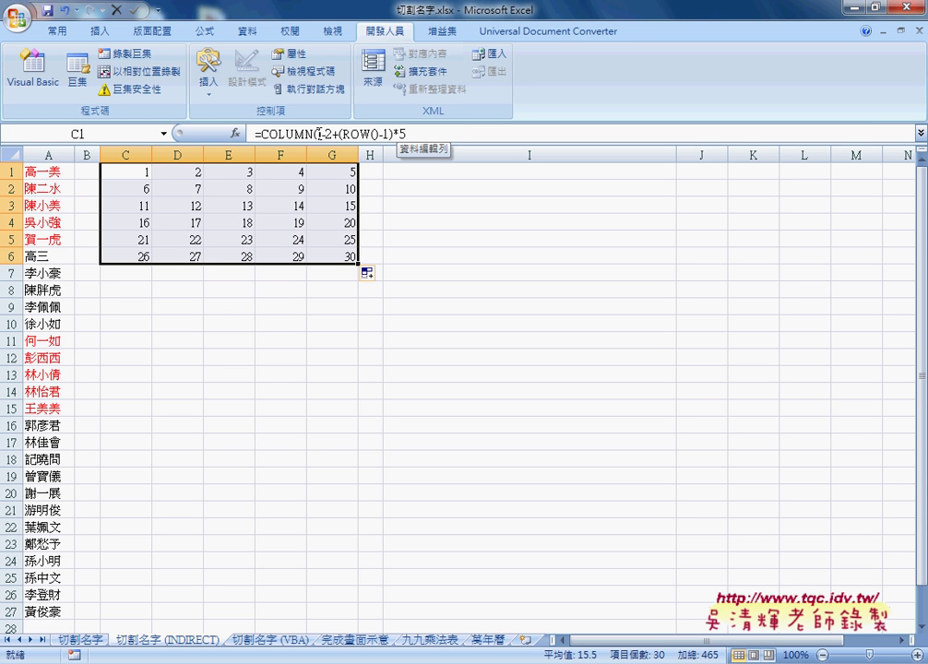
pyautogui.click(137, 173)
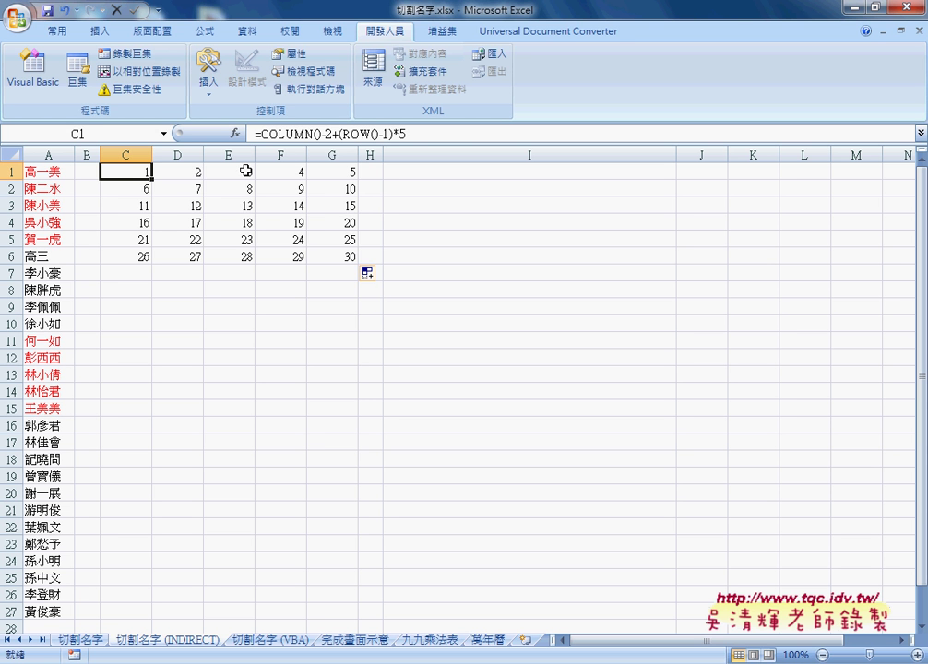
# - Cut the numbering formula out of C1 and insert an INDIRECT function instead
pyautogui.moveTo(262, 135); pyautogui.dragTo(421, 137)
pyautogui.rightClick(370, 137)
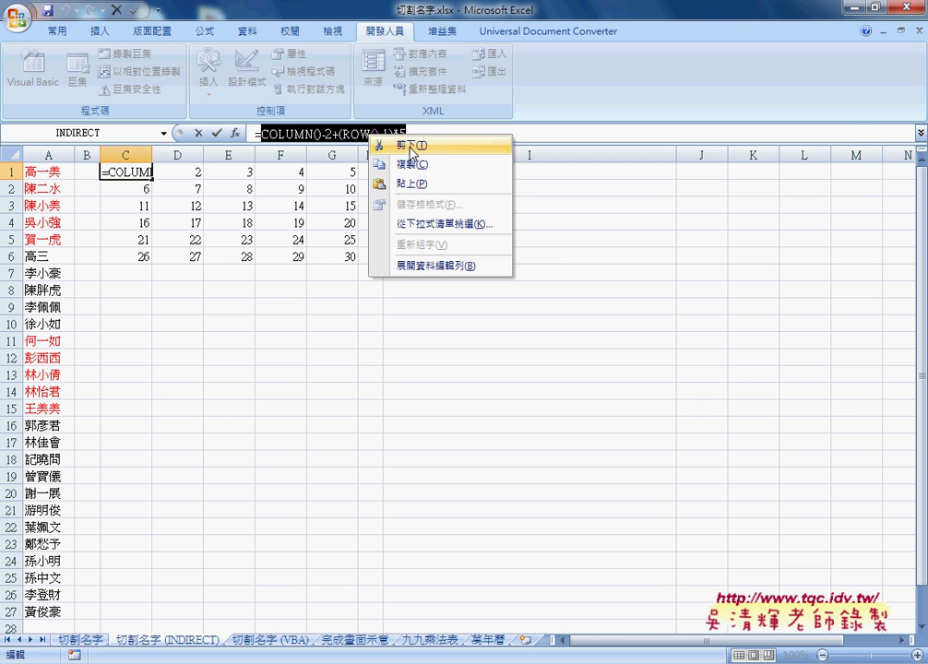
pyautogui.click(406, 146)
pyautogui.click(236, 134)
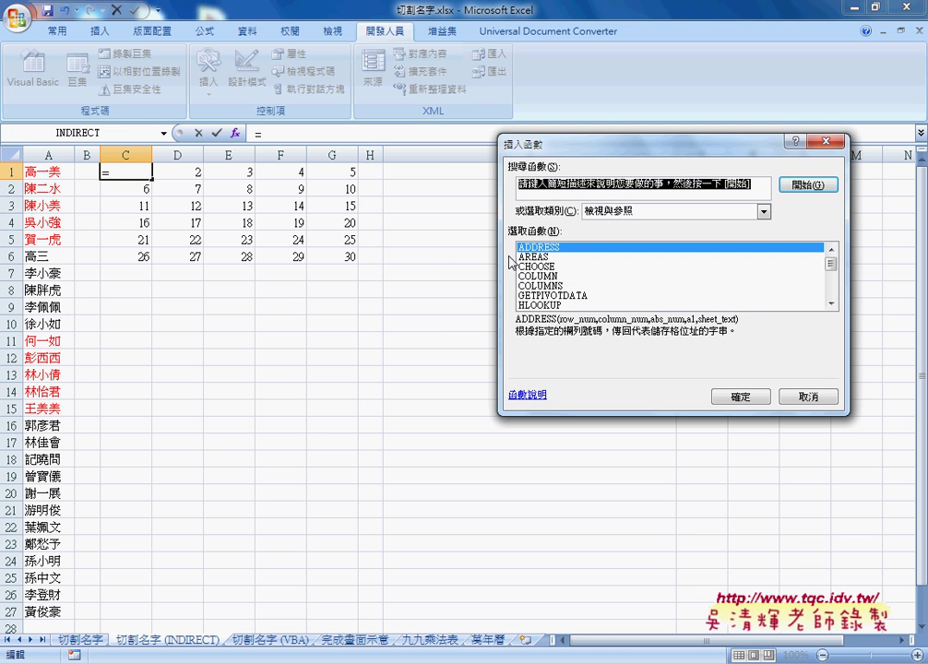
pyautogui.click(831, 304)
pyautogui.click(831, 303)
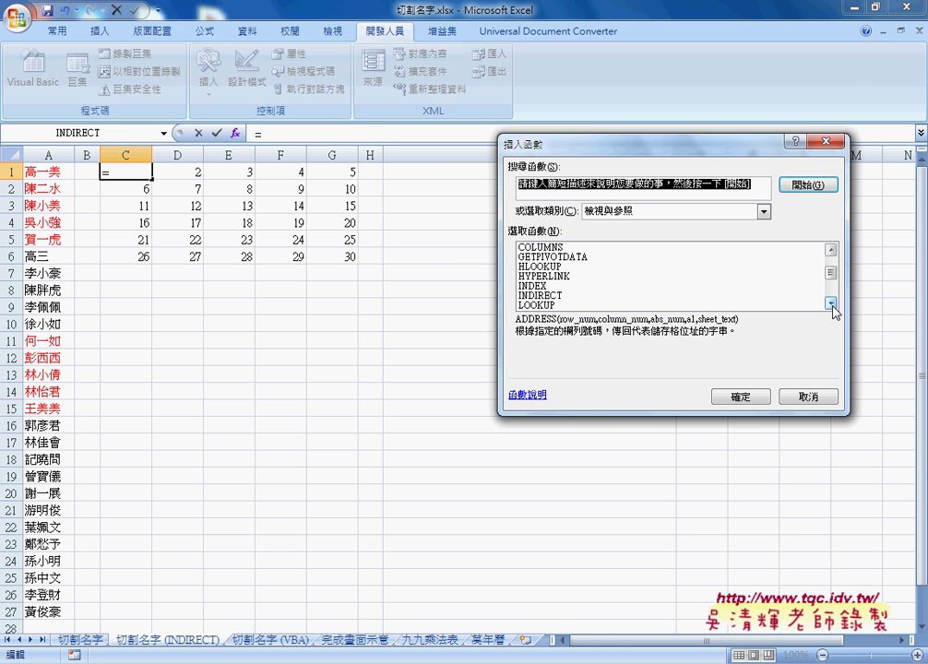
pyautogui.click(548, 297)
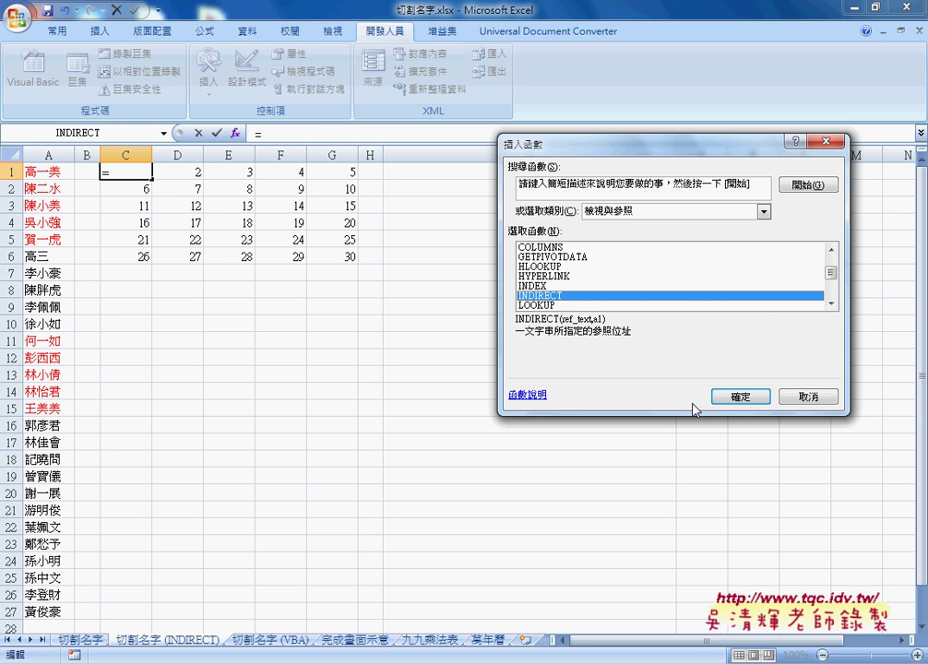
pyautogui.click(731, 396)
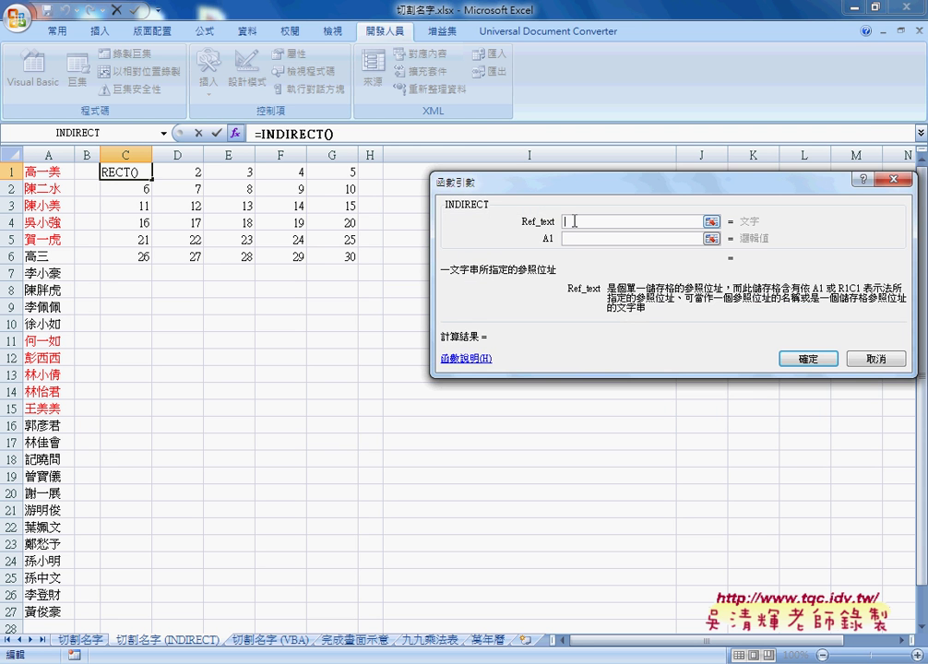
# - Set INDIRECT's Ref_text to "A"&COLUMN()-2+(ROW()-1)*5 so C1 returns 高一美
pyautogui.write('"')
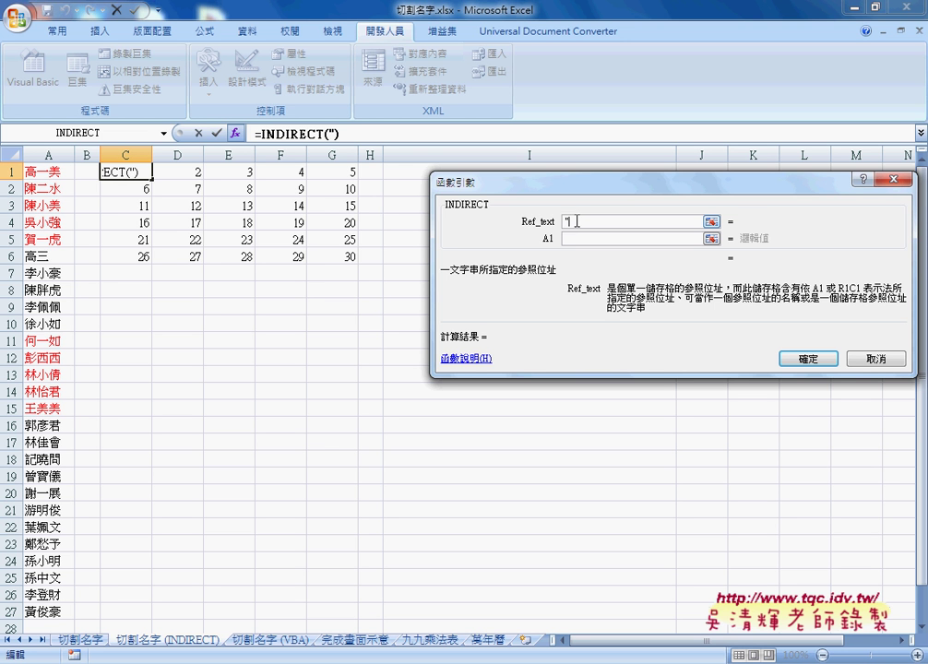
pyautogui.write('"')
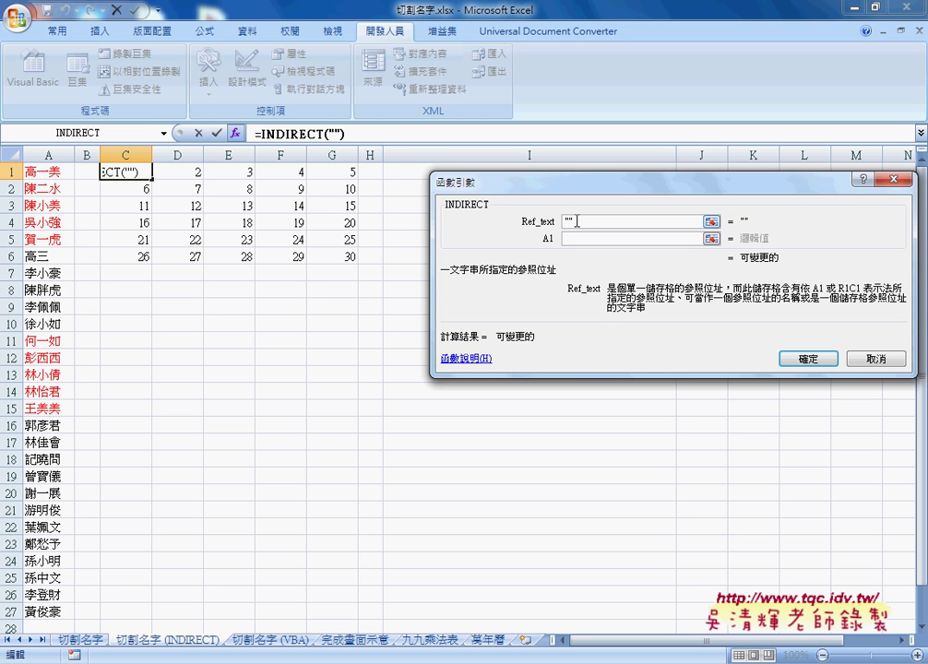
pyautogui.write('+C1:G7')
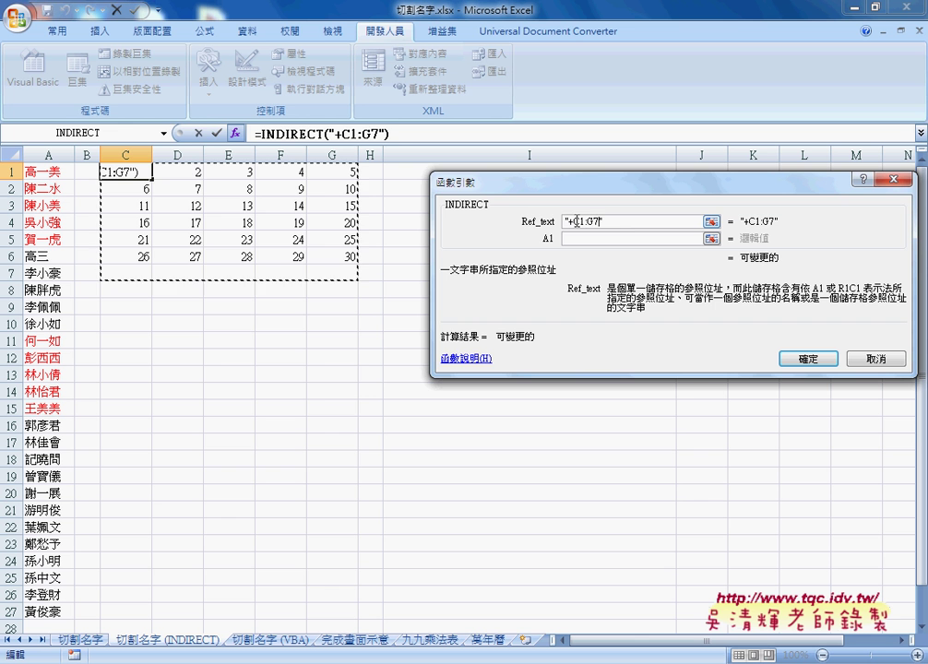
pyautogui.press('BackSpace')
pyautogui.press('BackSpace')
pyautogui.press('BackSpace')
pyautogui.press('BackSpace')
pyautogui.press('BackSpace')
pyautogui.press('BackSpace')
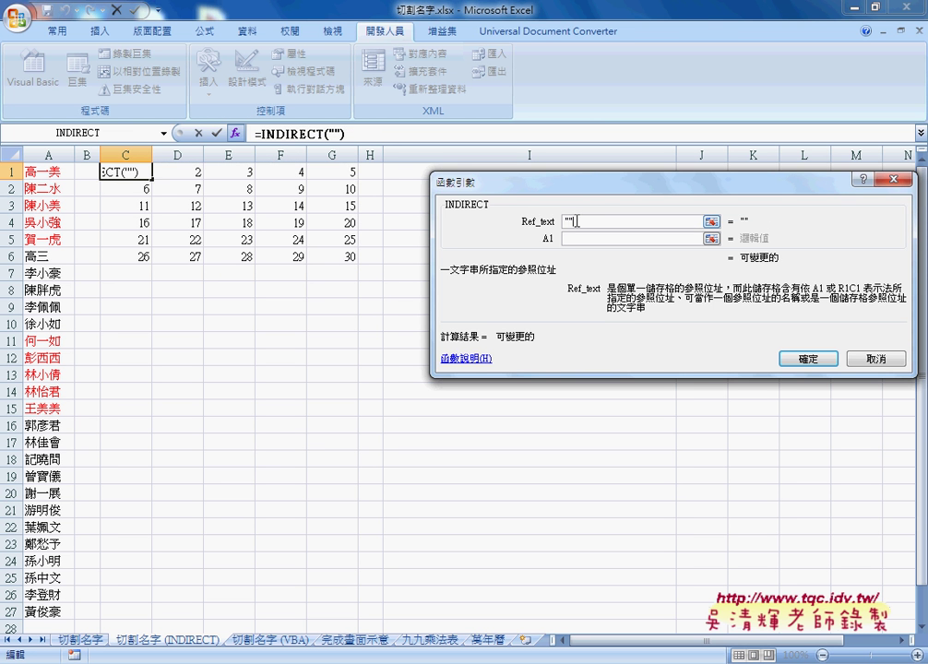
pyautogui.write('&')
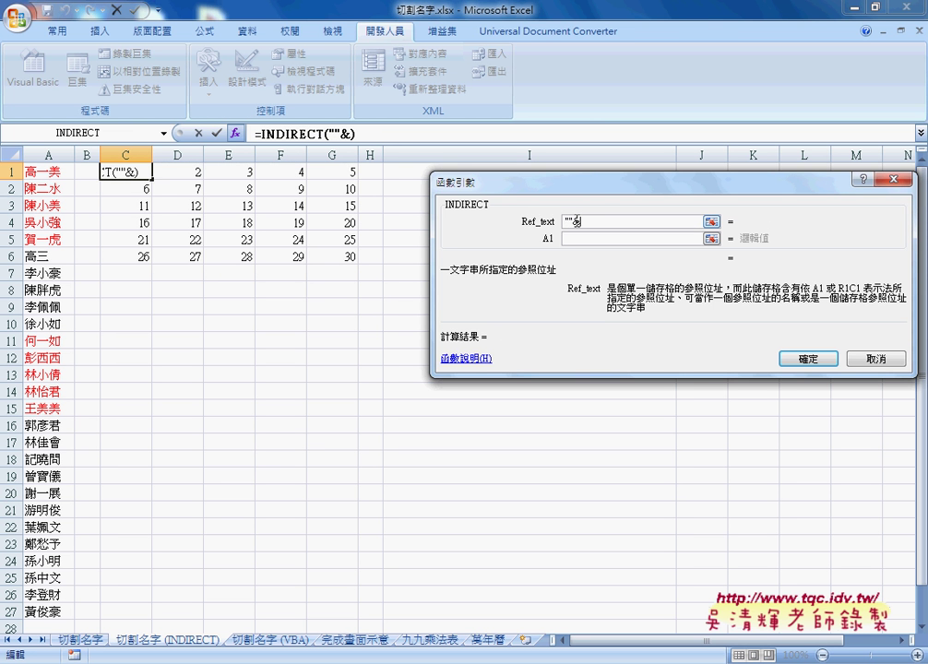
pyautogui.write('COLUMN()-2+(ROW()-1)*5')
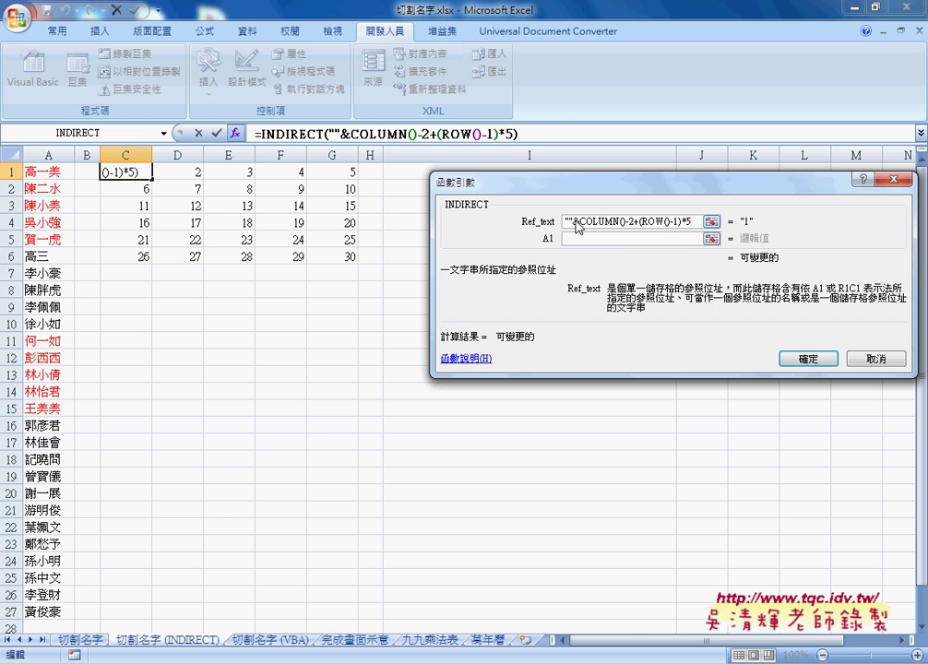
pyautogui.click(571, 222)
pyautogui.write('A')
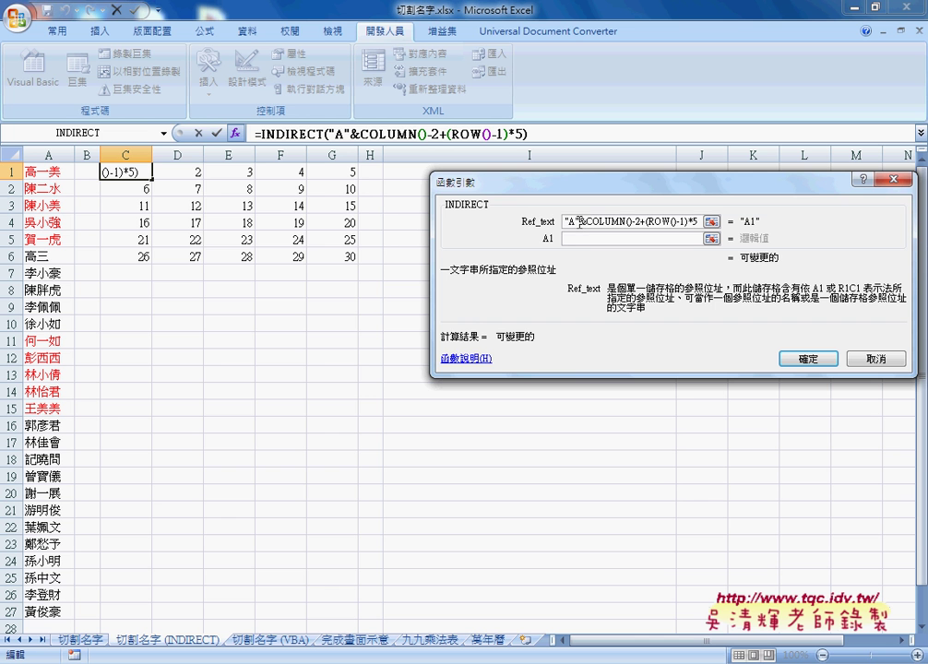
pyautogui.moveTo(578, 222)
pyautogui.mouseDown()
pyautogui.moveTo(566, 224)
pyautogui.moveTo(700, 223)
pyautogui.mouseUp()
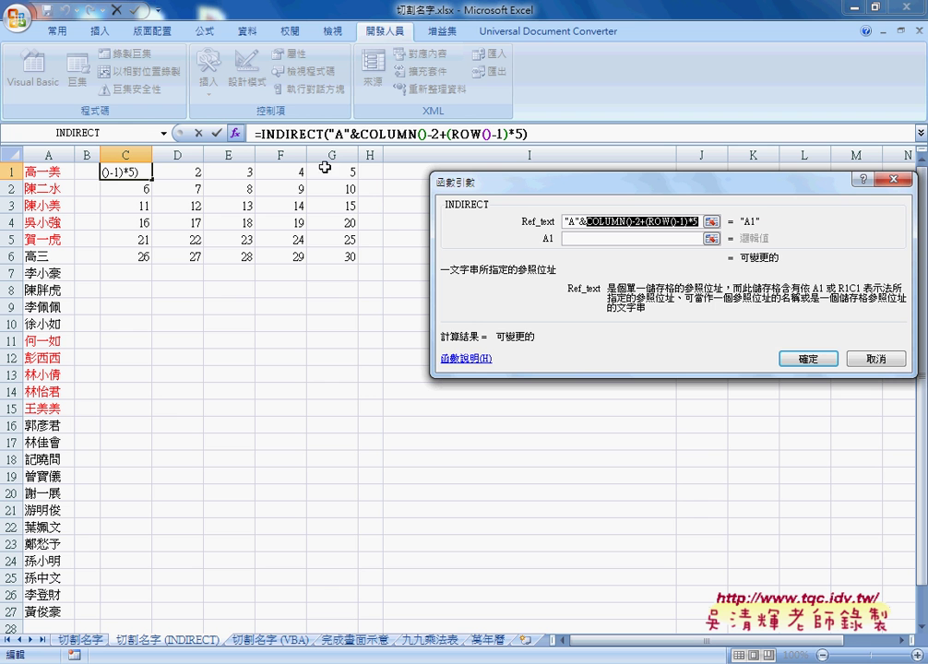
pyautogui.click(811, 361)
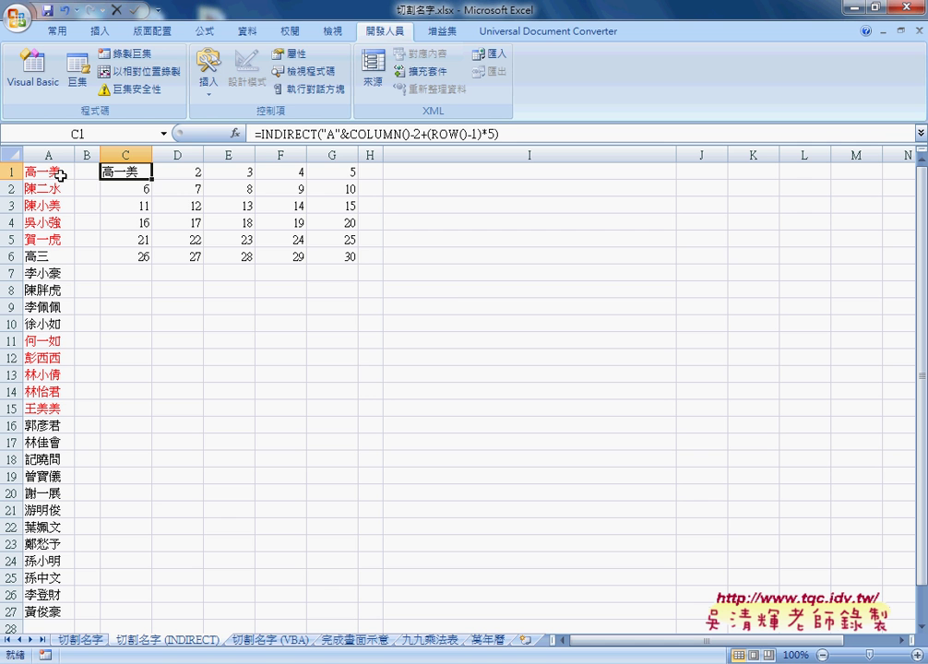
# - Fill C1's INDIRECT formula across to G1 and down to row 6, then select the 0 cells E6:G6
pyautogui.moveTo(153, 179); pyautogui.dragTo(363, 182)
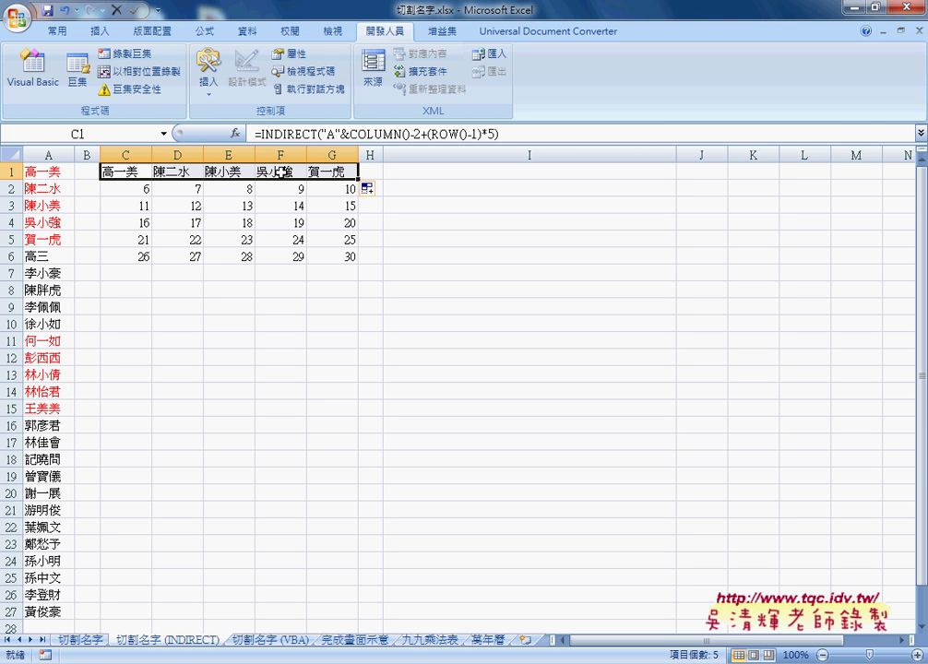
pyautogui.moveTo(359, 178); pyautogui.dragTo(354, 259)
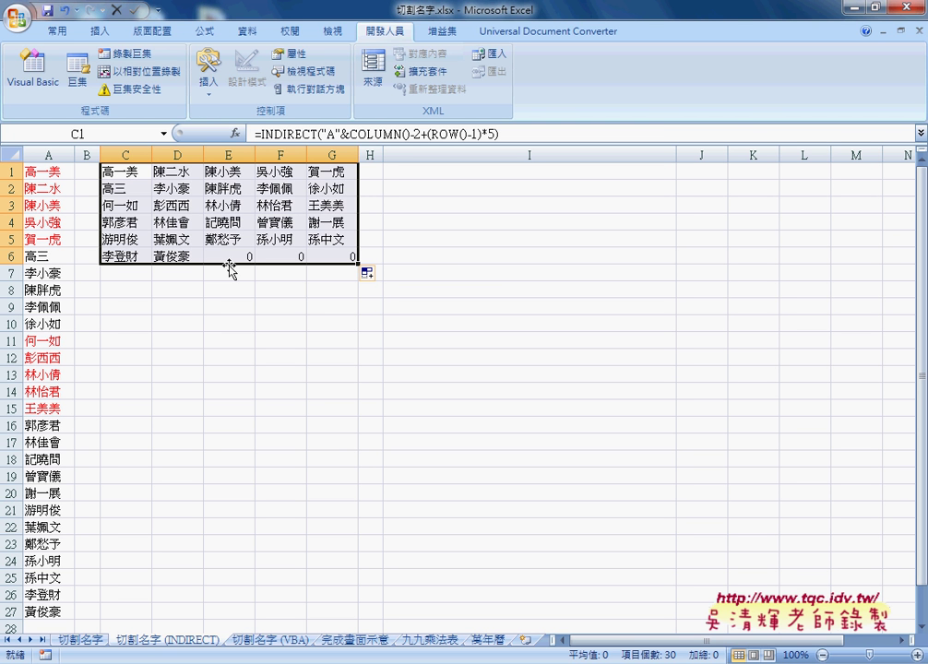
pyautogui.moveTo(232, 256); pyautogui.dragTo(331, 256)
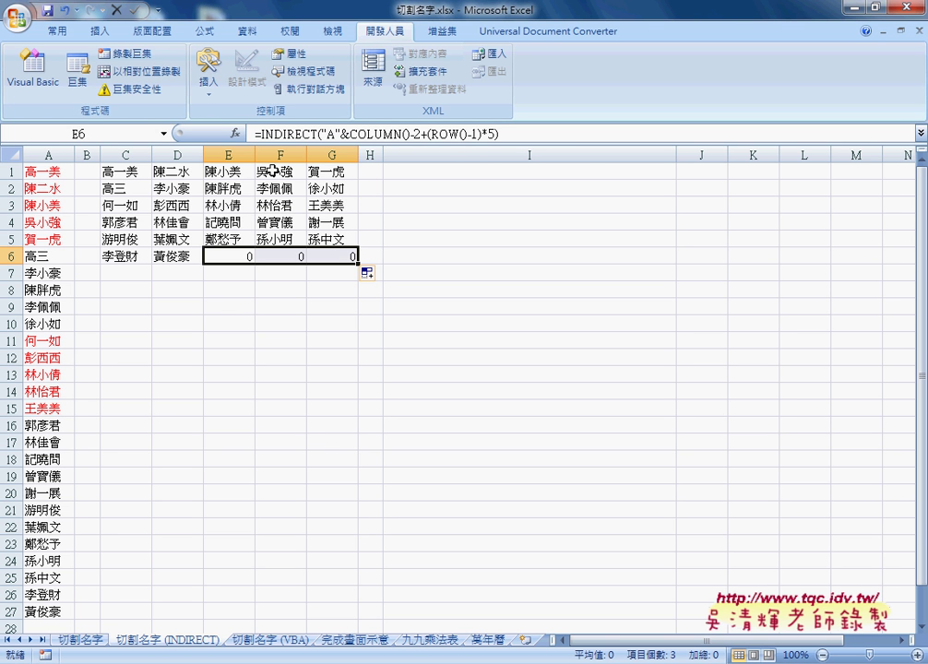
# - Try cutting the E6:G6 formula text, cancel the edit, and reselect C1
pyautogui.moveTo(257, 134); pyautogui.dragTo(499, 135)
pyautogui.rightClick(449, 135)
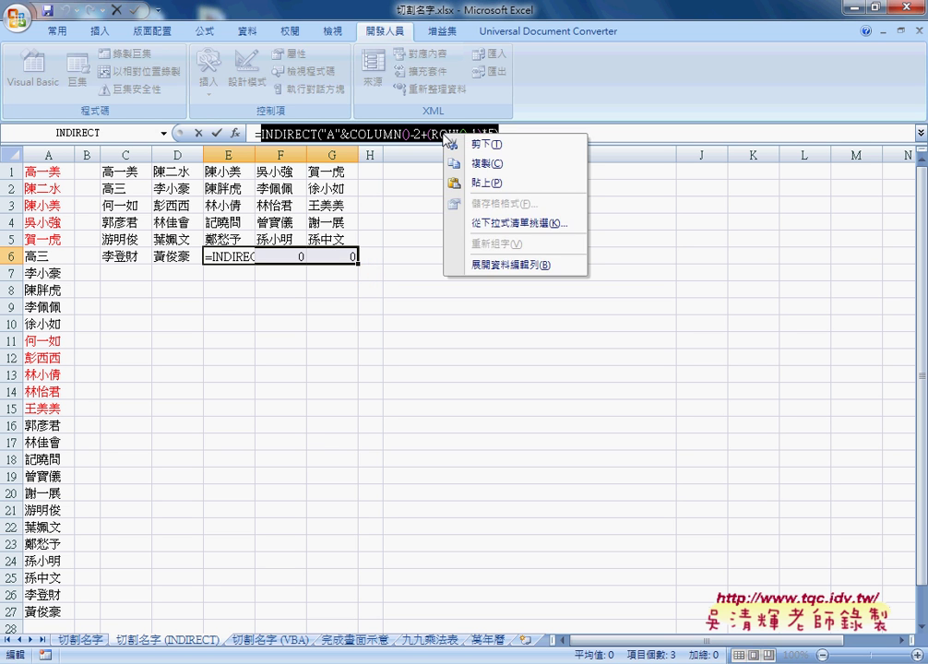
pyautogui.click(480, 146)
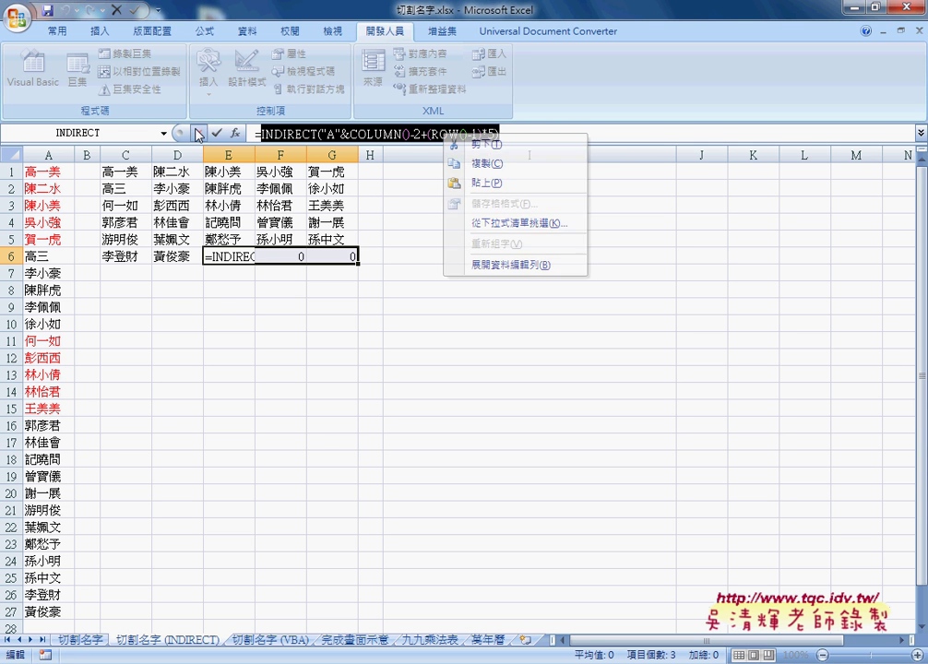
pyautogui.click(130, 174)
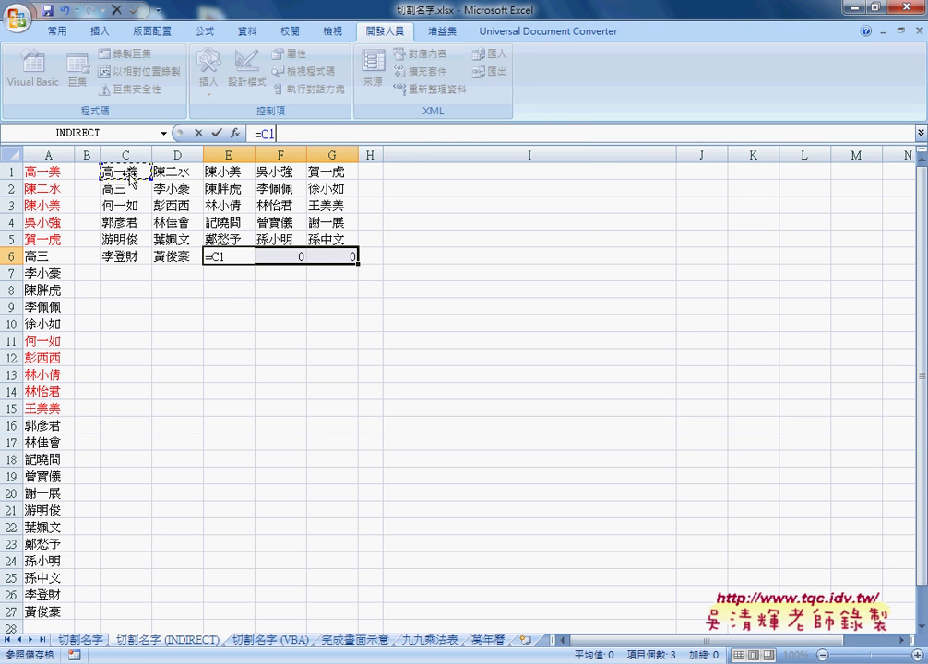
pyautogui.click(198, 133)
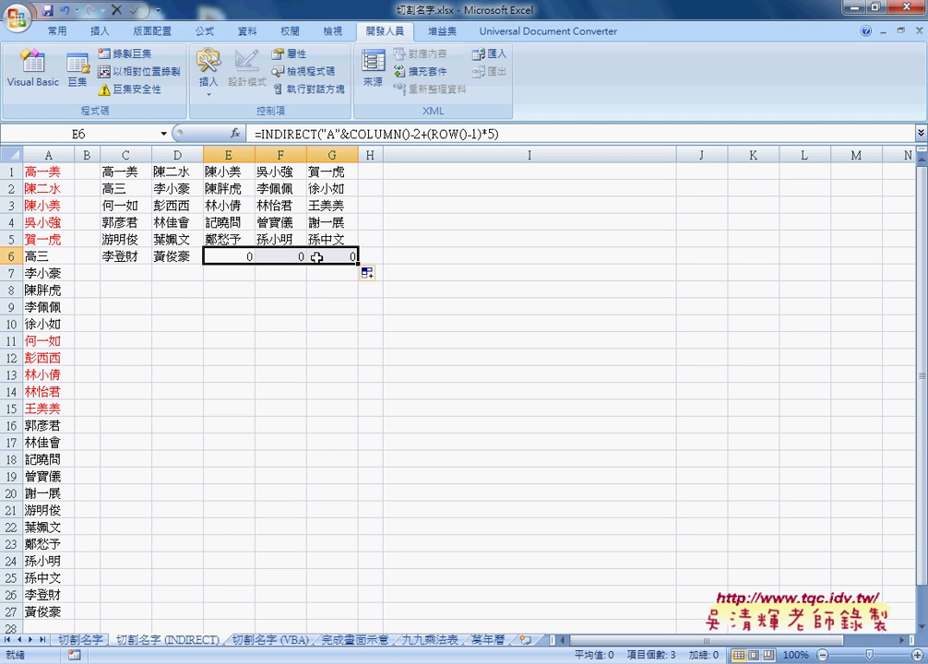
pyautogui.click(134, 172)
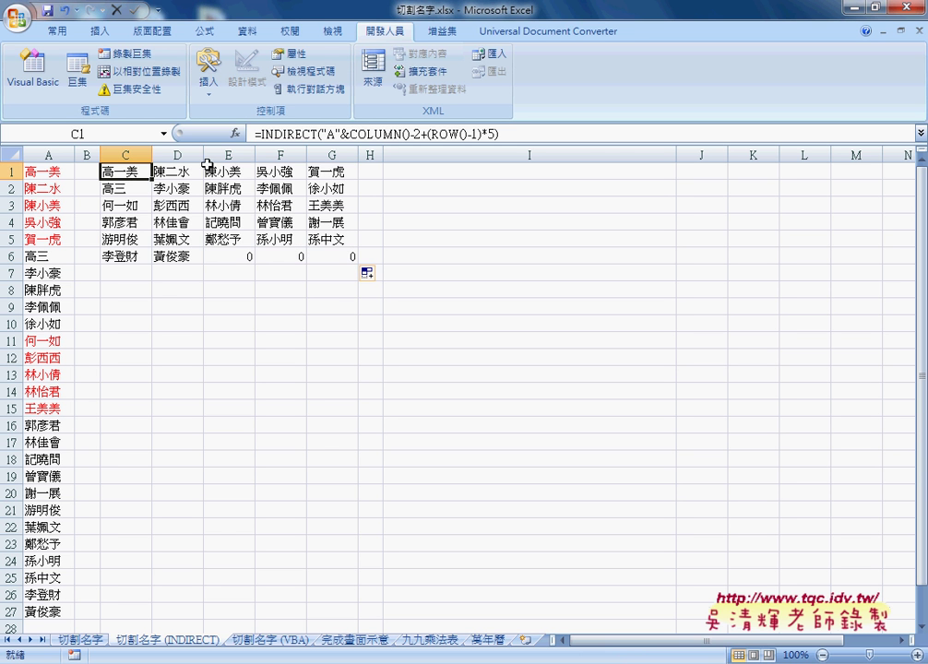
# - Cut C1's INDIRECT formula and start an IF function from the 邏輯 category
pyautogui.moveTo(261, 135); pyautogui.dragTo(518, 135)
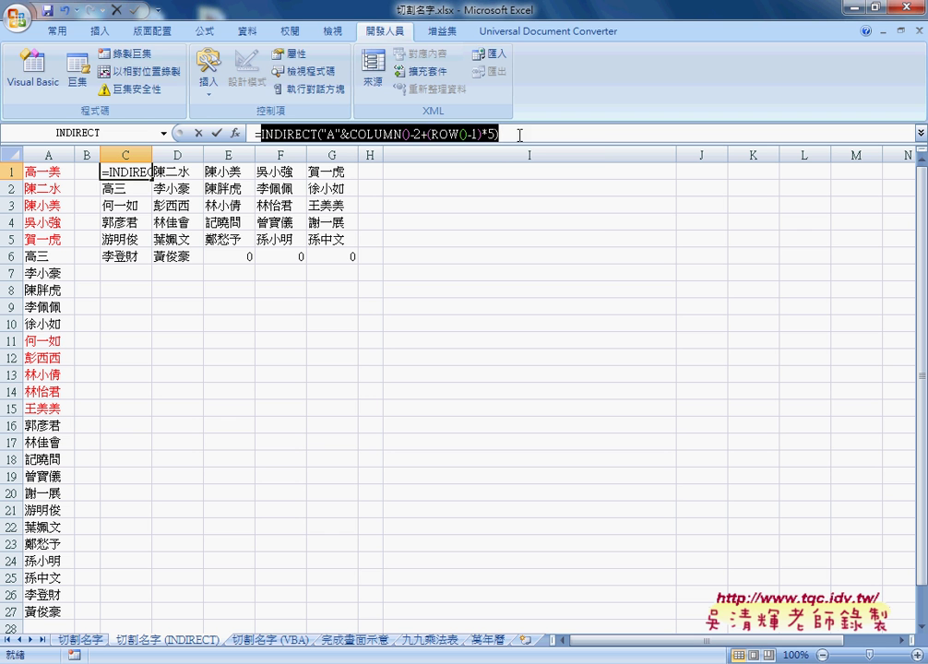
pyautogui.rightClick(461, 134)
pyautogui.click(481, 145)
pyautogui.click(235, 134)
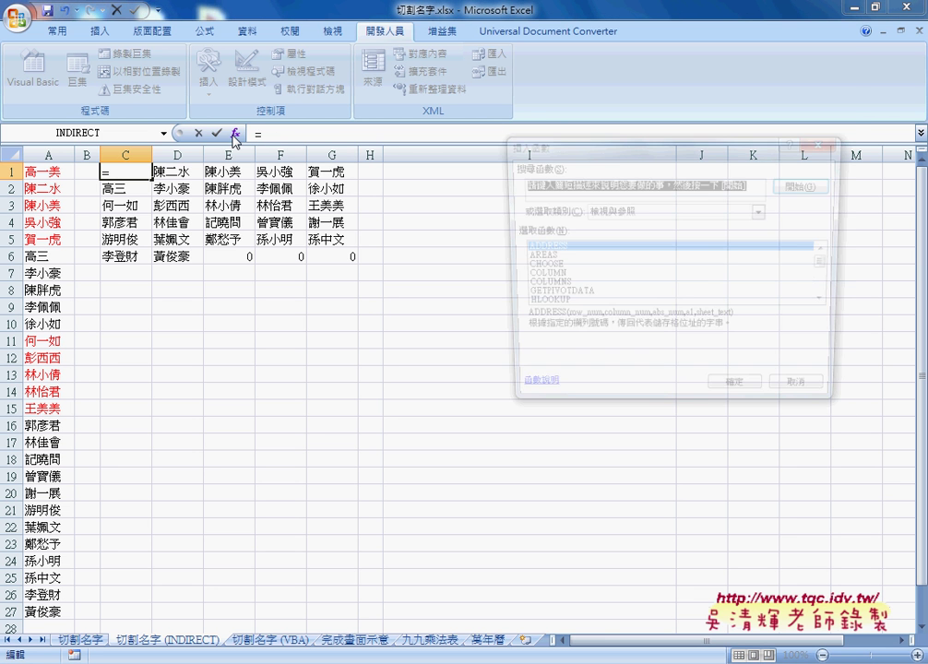
pyautogui.click(763, 211)
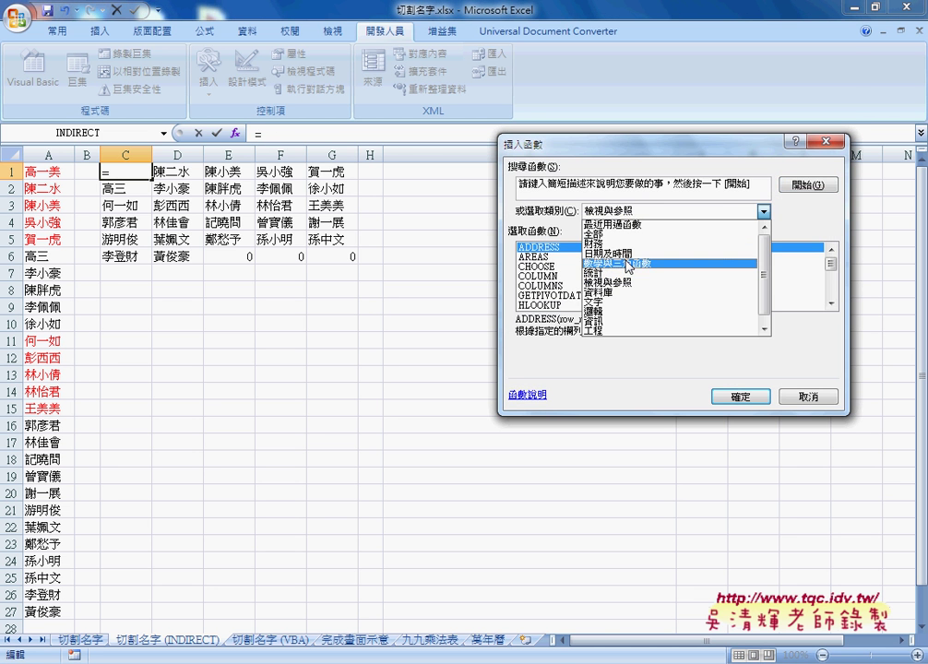
pyautogui.click(609, 311)
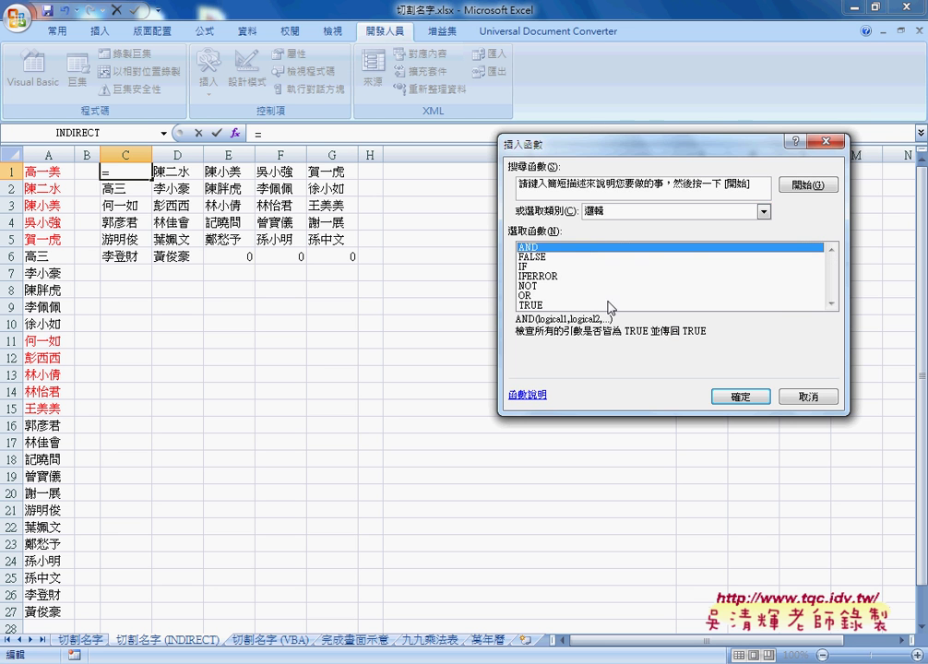
pyautogui.doubleClick(533, 267)
# - Build =IF(INDIRECT(…)=0,"",INDIRECT(…)) in C1 and fill it across to G1
pyautogui.rightClick(615, 215)
pyautogui.click(655, 257)
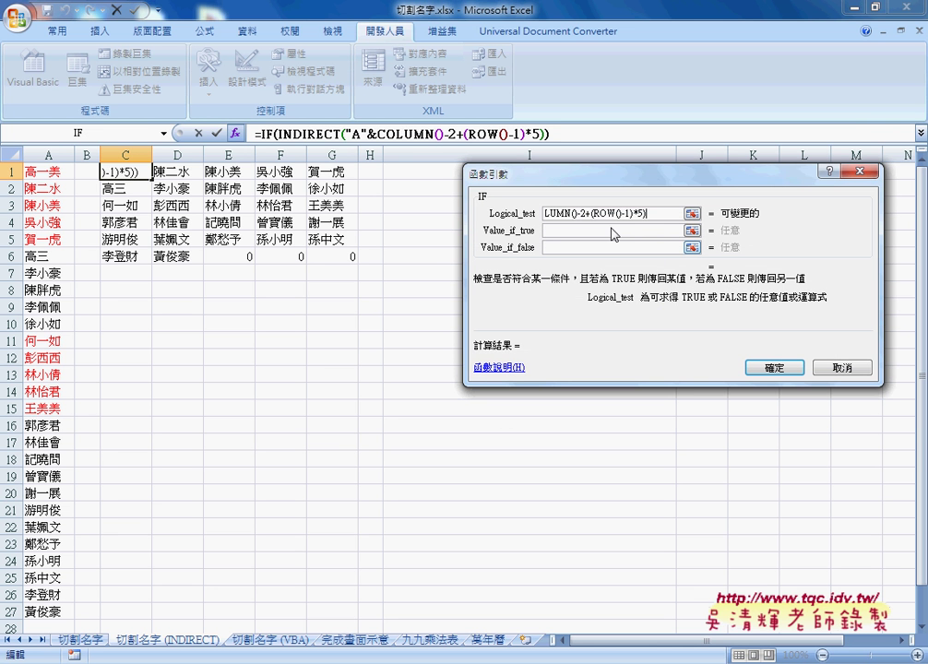
pyautogui.write('=')
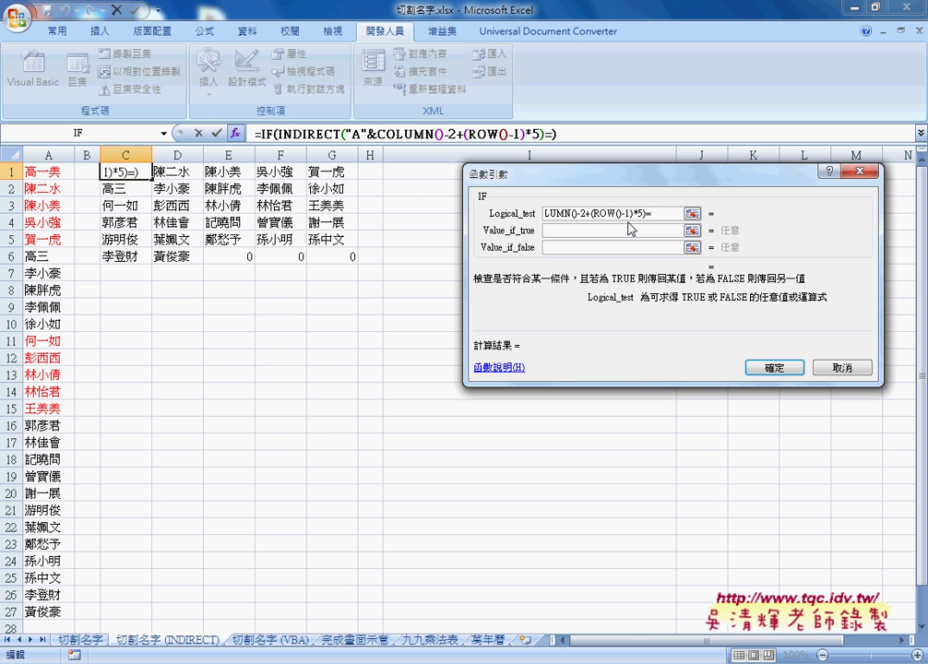
pyautogui.write('0')
pyautogui.click(630, 230)
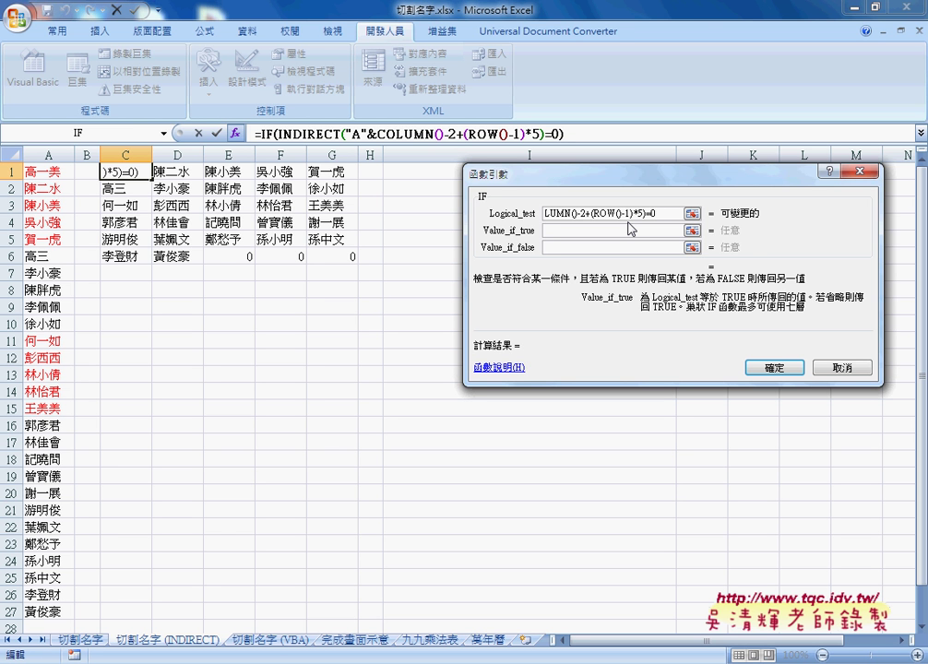
pyautogui.write('""')
pyautogui.press('Tab')
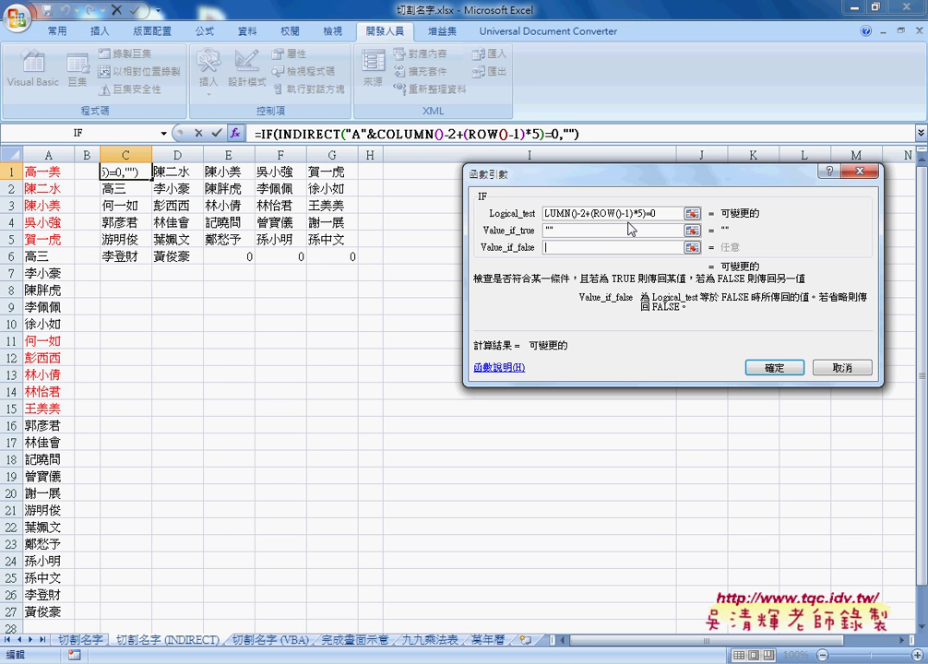
pyautogui.hotkey('ctrl', 'v')
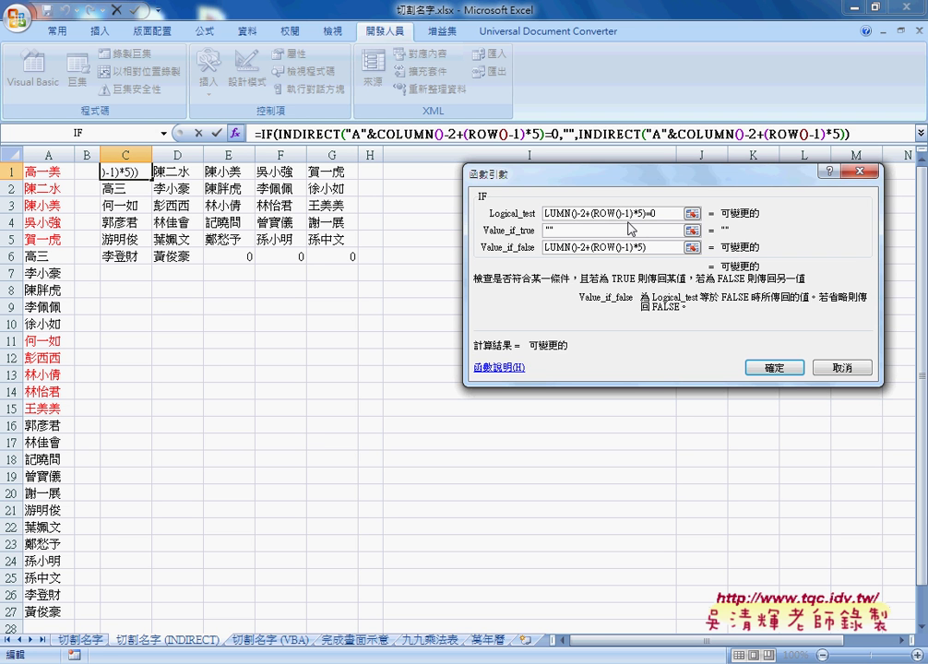
pyautogui.click(777, 367)
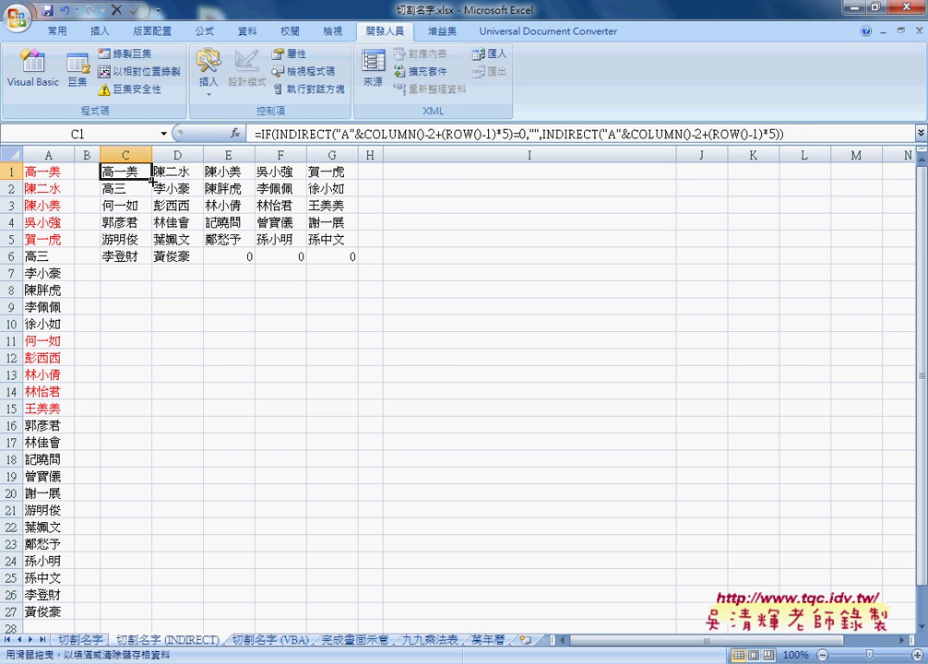
pyautogui.moveTo(151, 181); pyautogui.dragTo(351, 175)
pyautogui.click(363, 185)
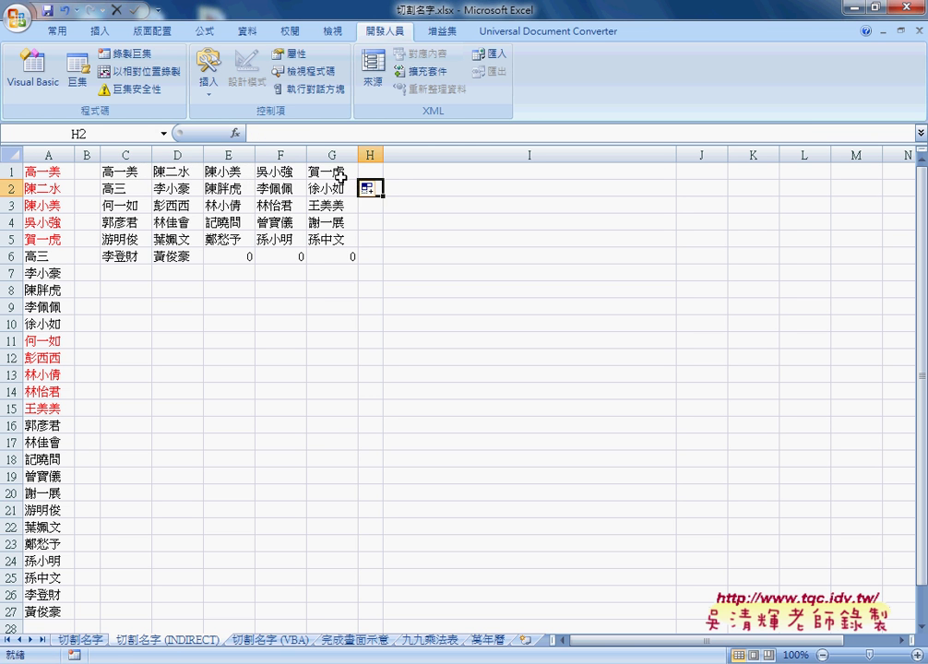
# - Fill the IF/INDIRECT formula from C1 over C1:G8 so E6:G6 show blank
pyautogui.click(129, 172)
pyautogui.moveTo(152, 180)
pyautogui.mouseDown()
pyautogui.moveTo(343, 182)
pyautogui.moveTo(362, 303)
pyautogui.mouseUp()
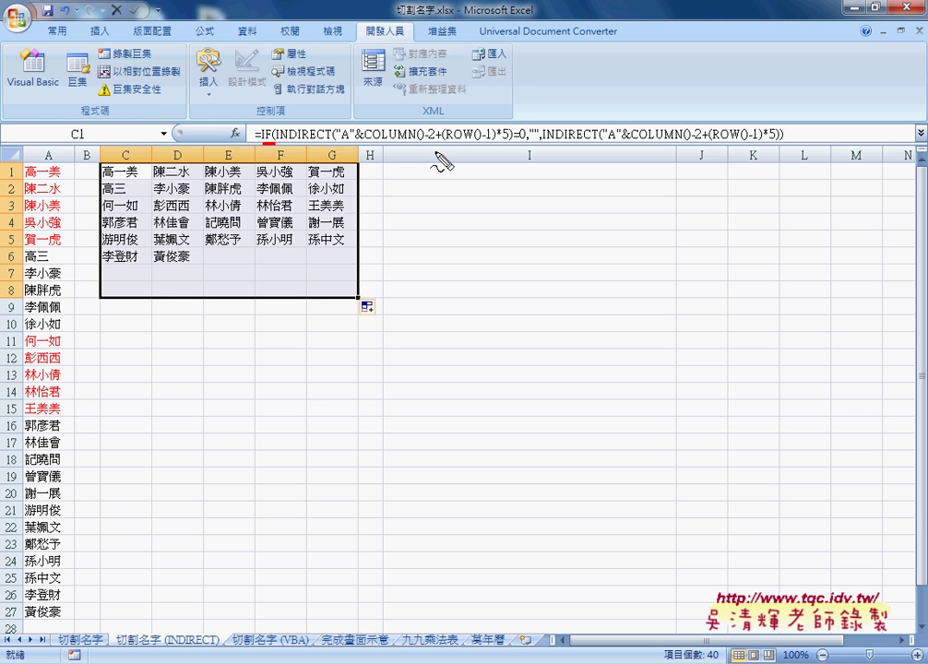
pyautogui.moveTo(510, 143); pyautogui.dragTo(534, 144)
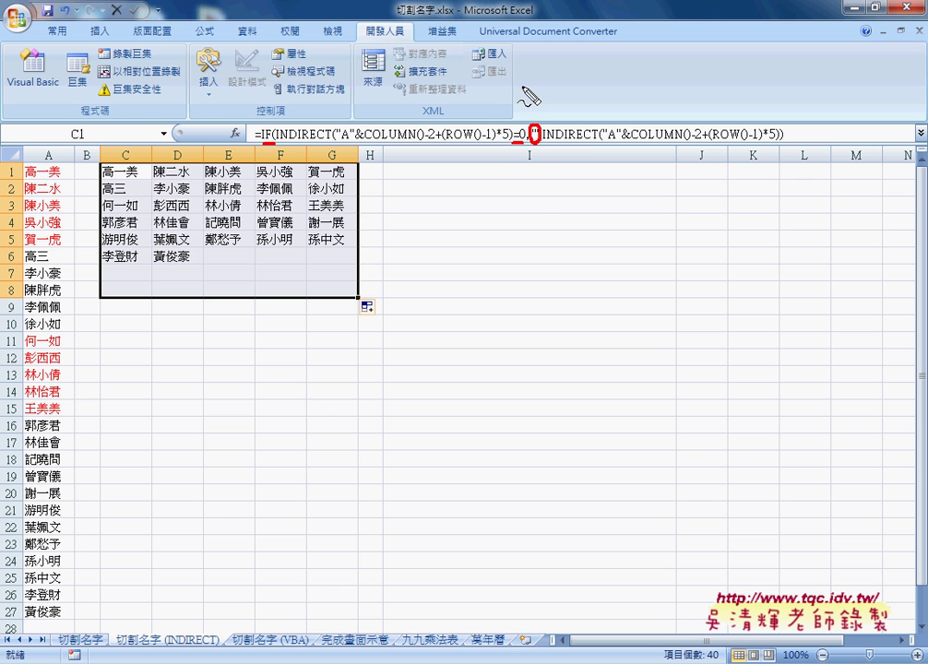
pyautogui.moveTo(522, 88); pyautogui.dragTo(527, 96)
pyautogui.moveTo(533, 88); pyautogui.dragTo(537, 96)
pyautogui.moveTo(545, 143); pyautogui.dragTo(779, 143)
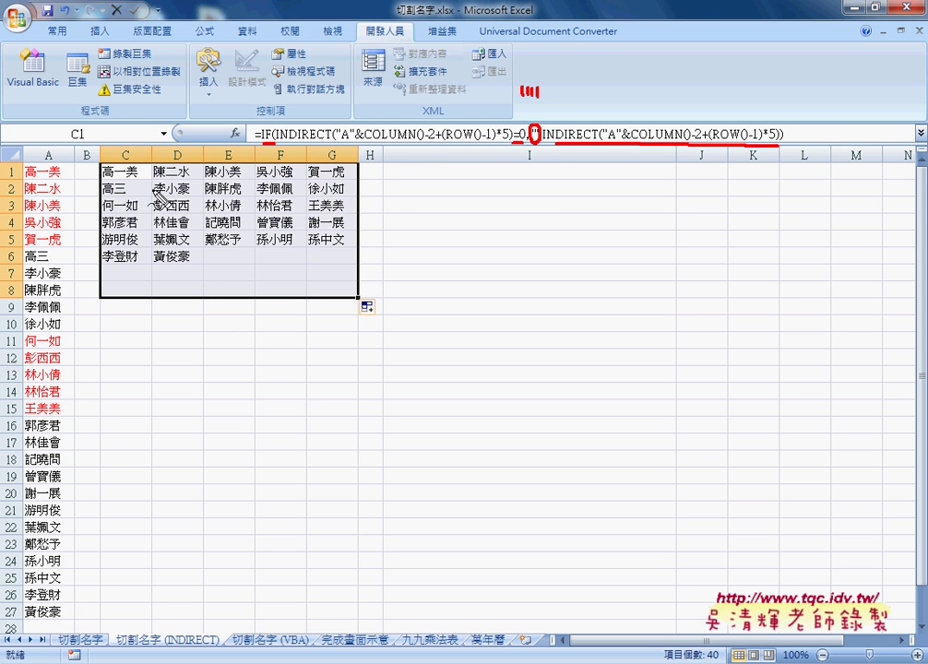